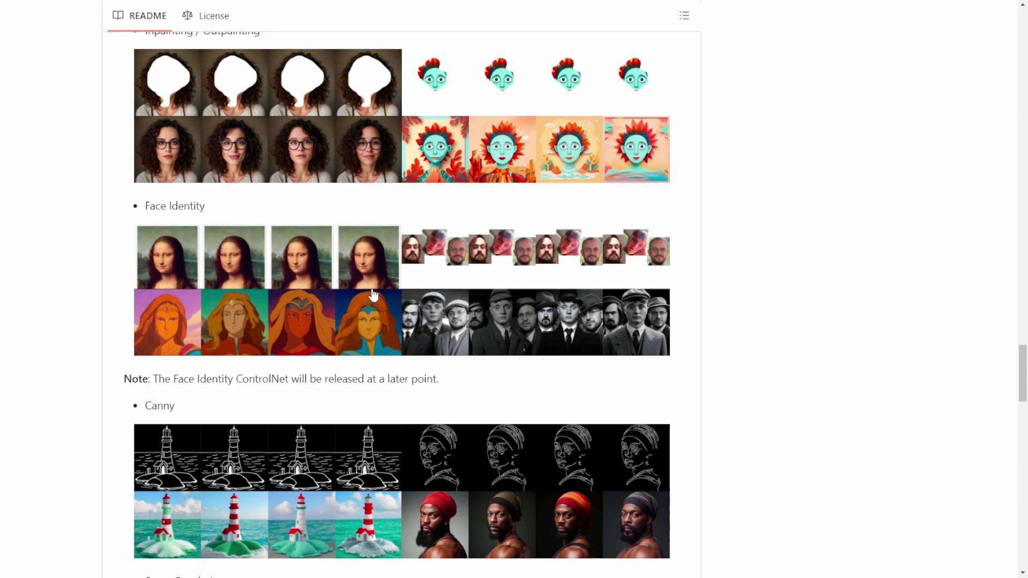
# - Read through the README's ControlNet examples, LoRA section and image reconstruction section of the Stable Cascade repository
pyautogui.scroll(-3, 374, 296)
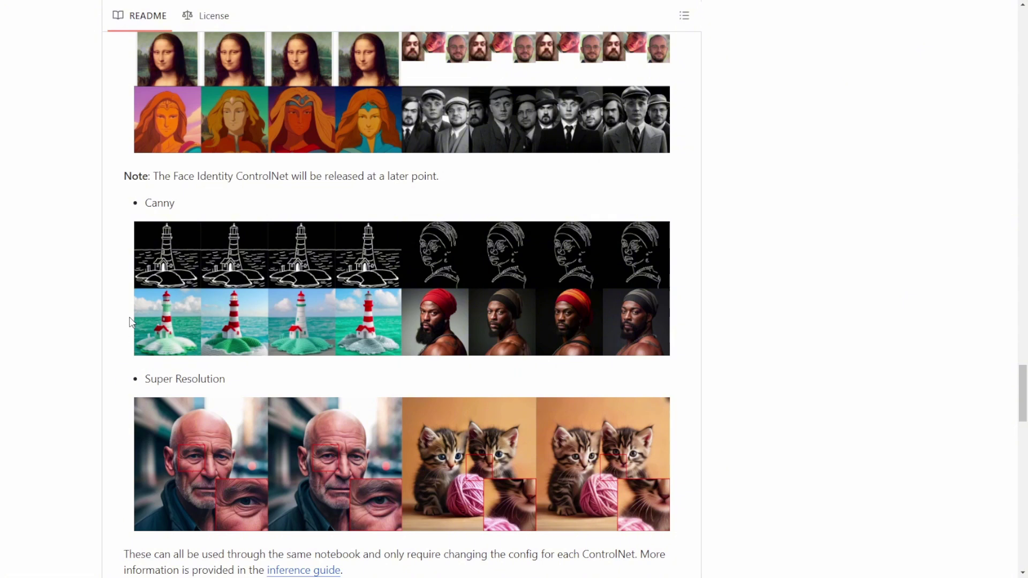
pyautogui.scroll(-3, 132, 324)
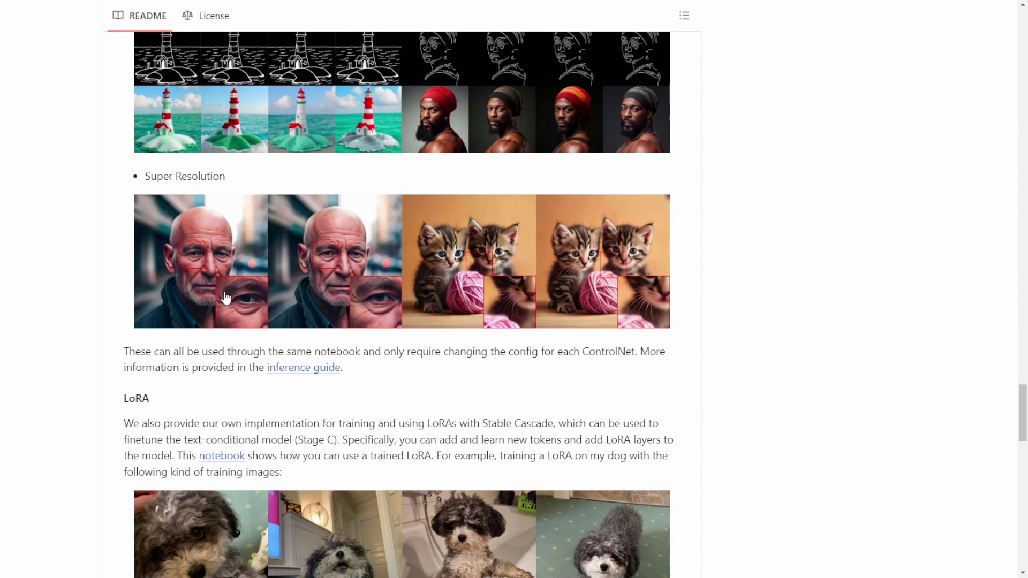
pyautogui.scroll(-4, 525, 389)
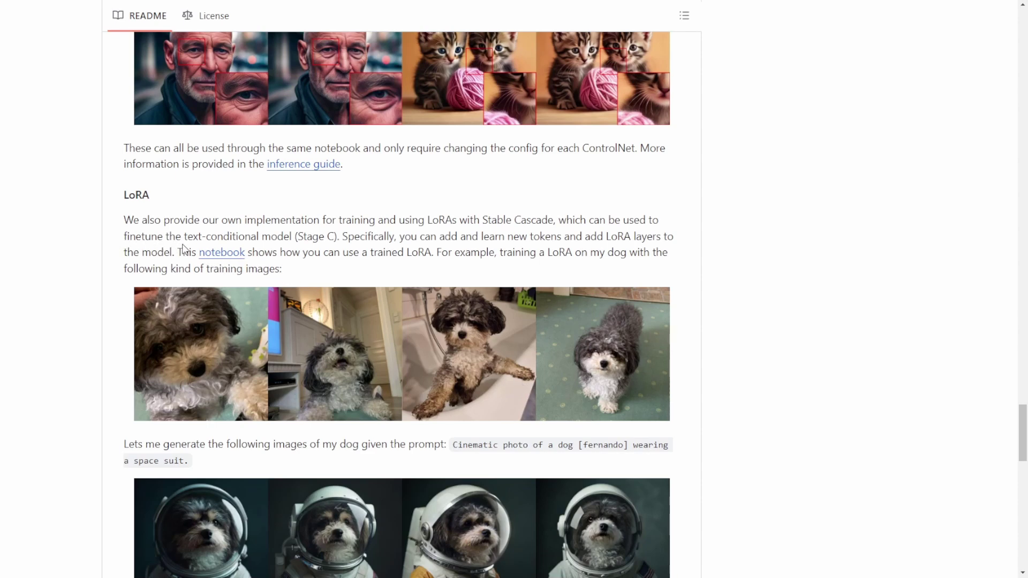
pyautogui.scroll(-4, 183, 249)
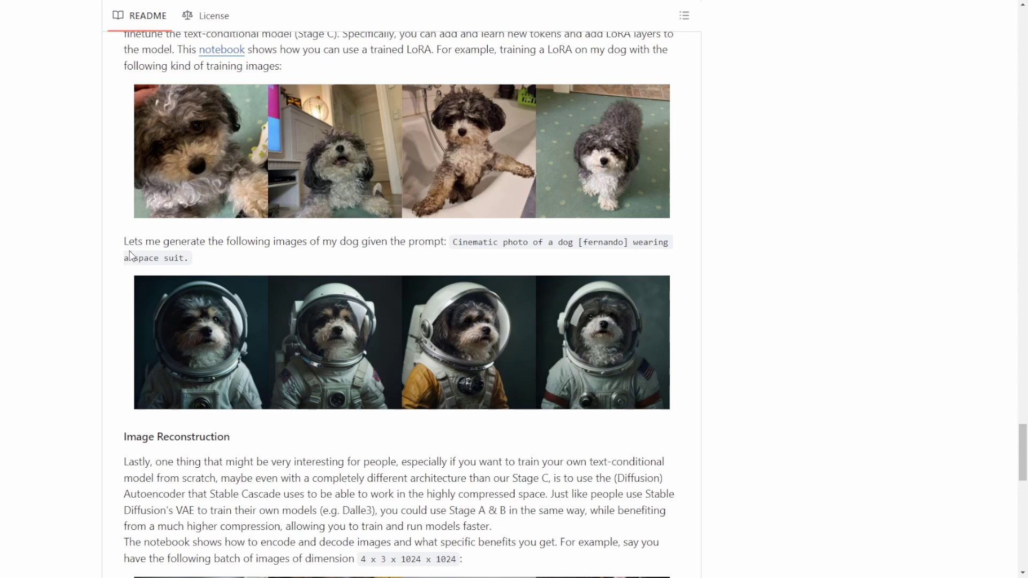
pyautogui.scroll(-7, 163, 197)
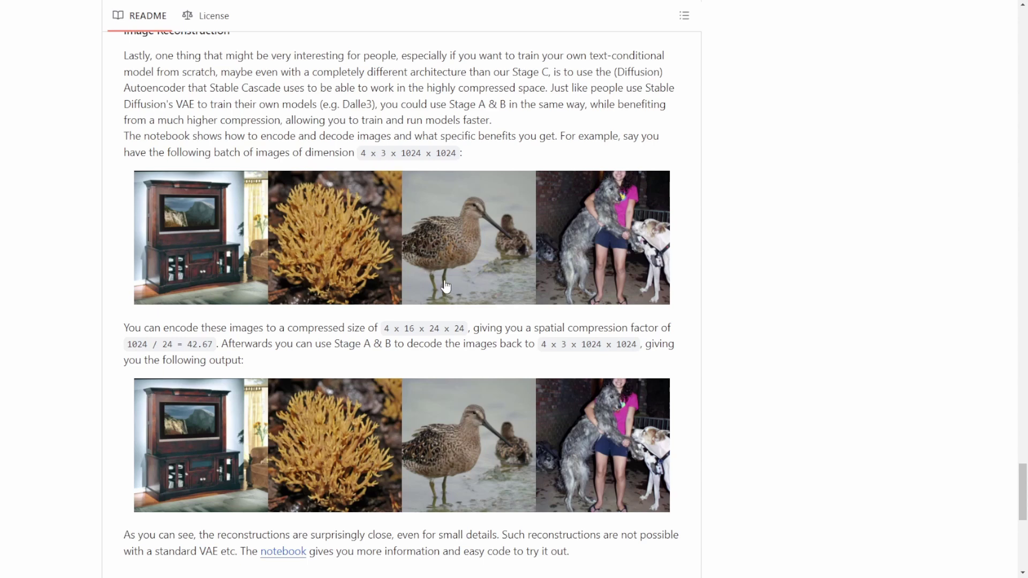
pyautogui.scroll(-4, 514, 248)
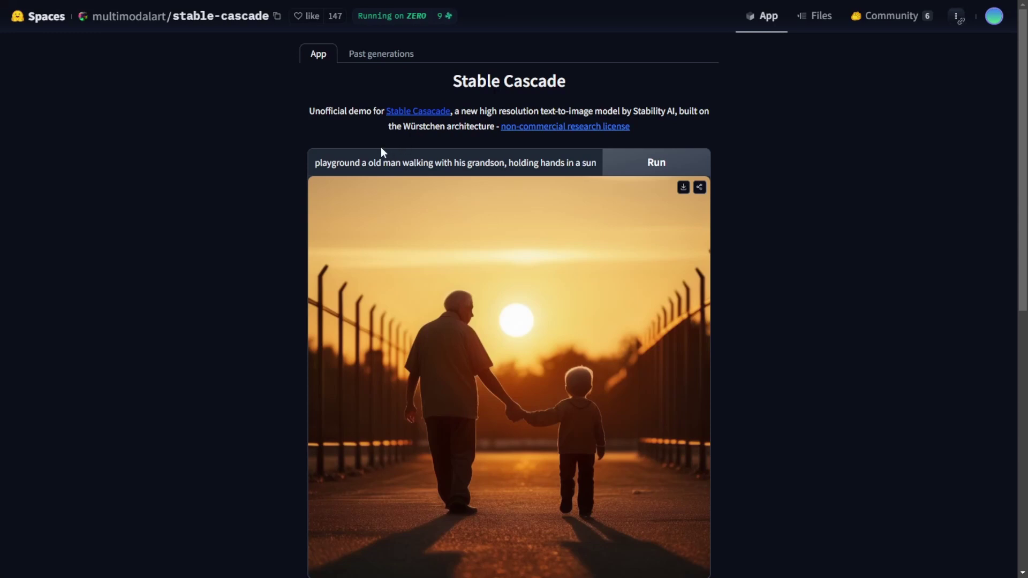
# - Switch to the Stable Cascade demo on Hugging Face Spaces and read its full prompt alongside the generated image
pyautogui.scroll(-4, 380, 164)
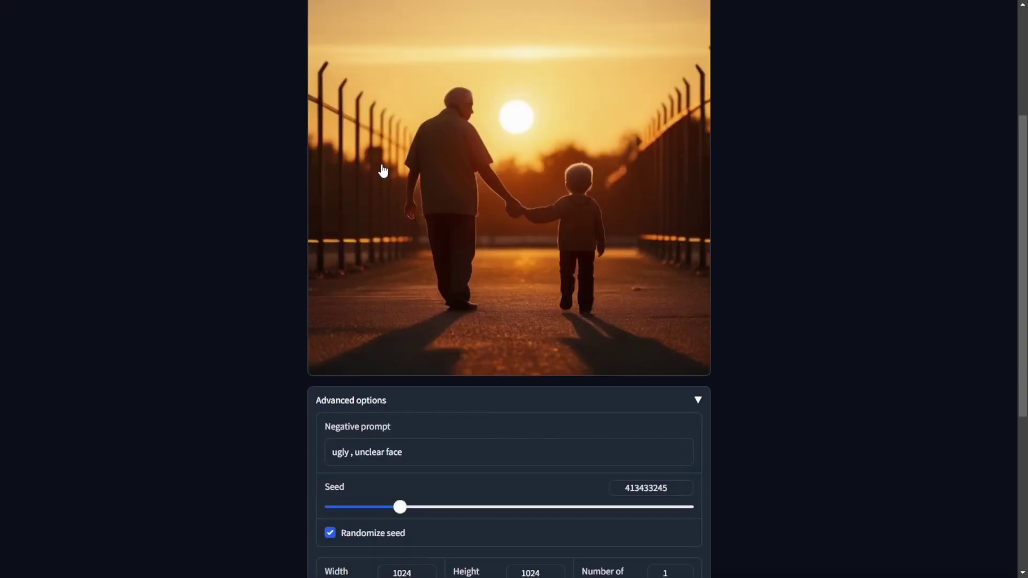
pyautogui.scroll(4, 388, 171)
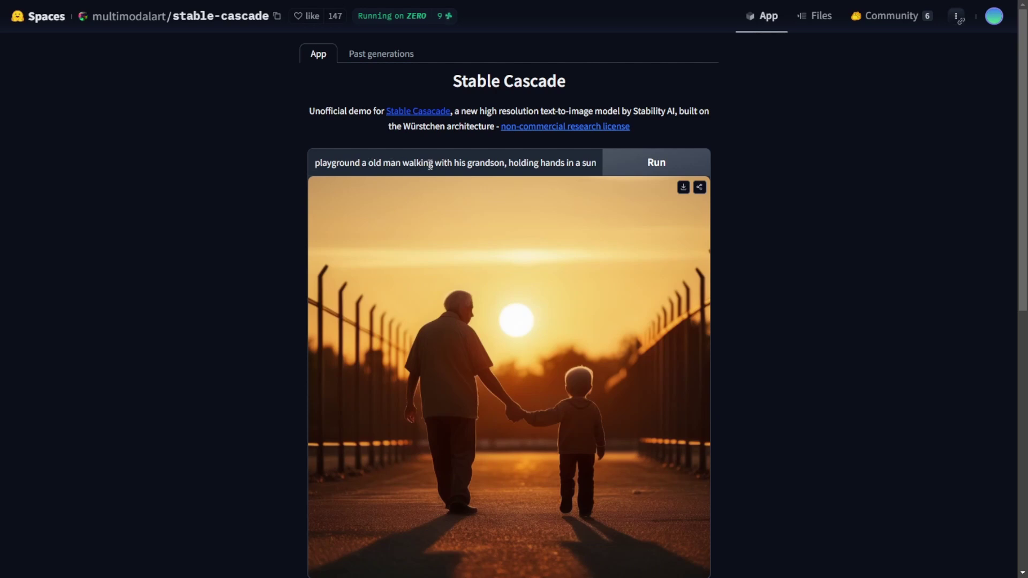
pyautogui.moveTo(413, 163); pyautogui.dragTo(597, 164)
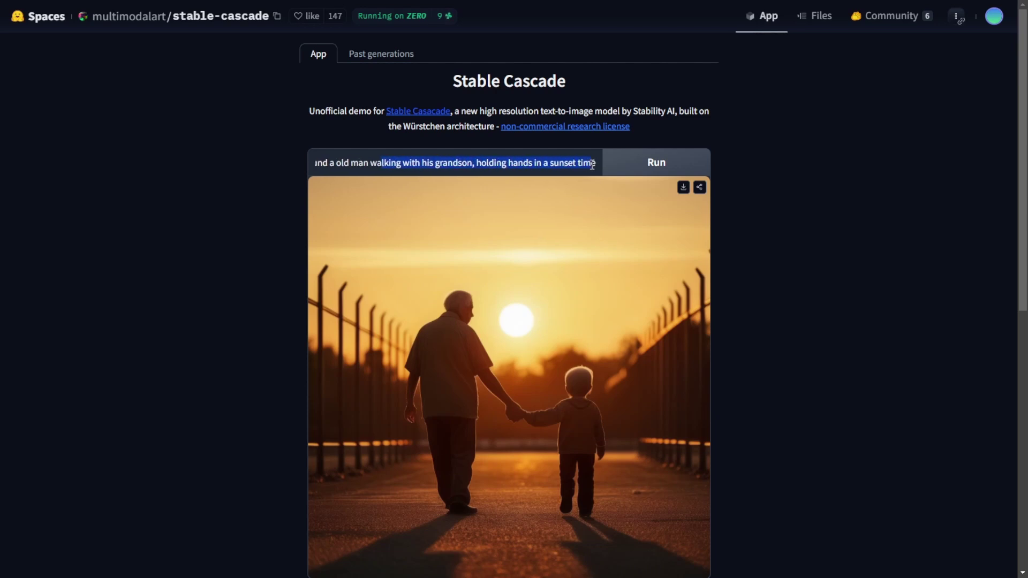
pyautogui.click(553, 162)
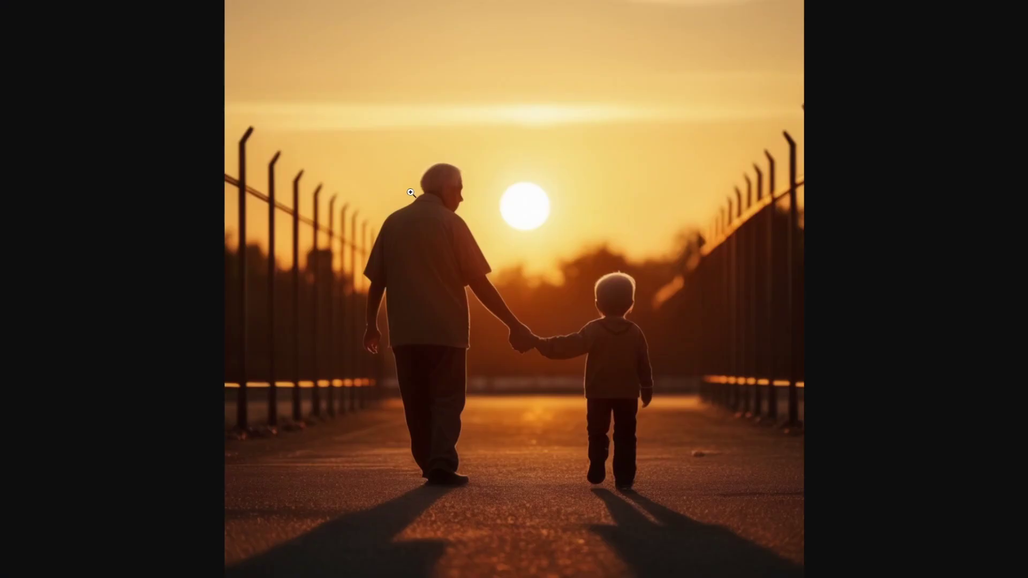
# - Inspect the generated grandfather-and-grandson sunset image at full size and return to the demo
pyautogui.click(411, 192)
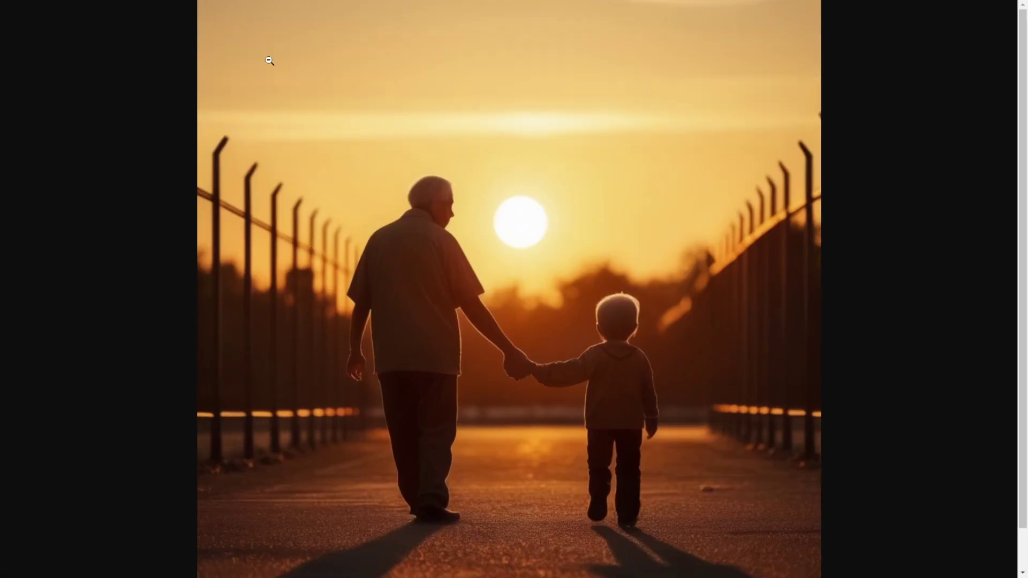
pyautogui.scroll(-1, 470, 245)
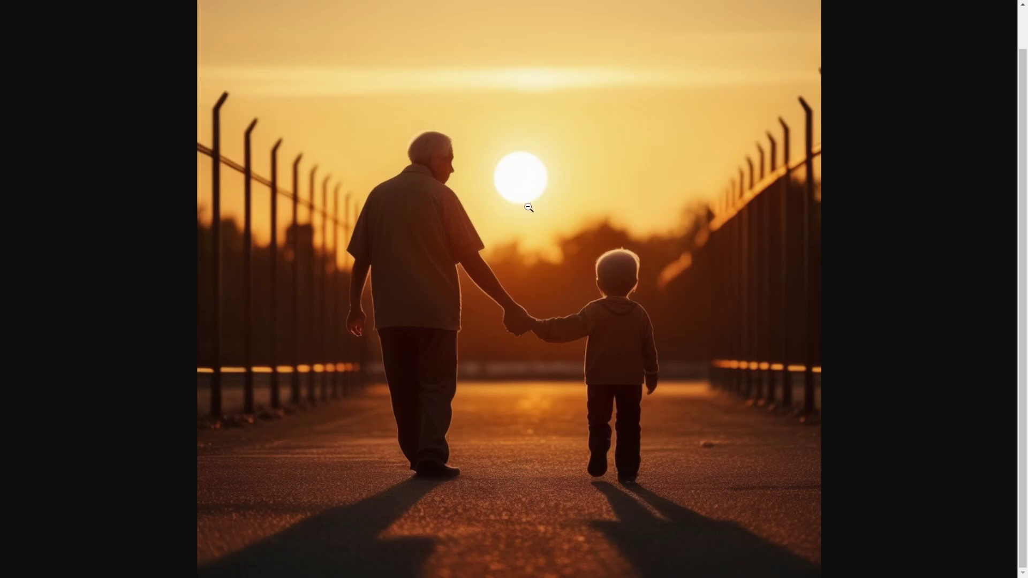
pyautogui.click(333, 3)
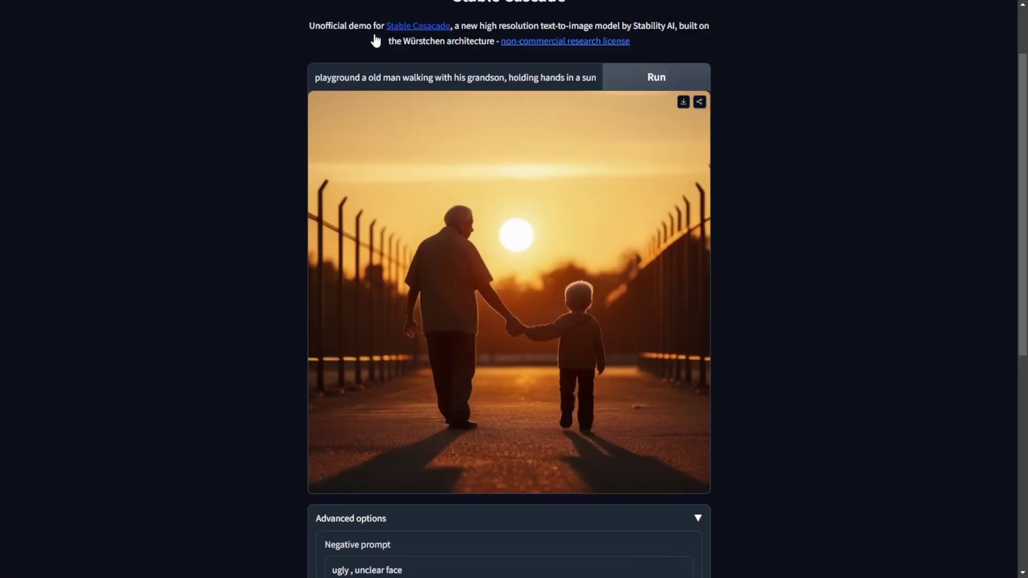
# - Reread the demo prompt through to its end and compare it with the full-size generated image
pyautogui.scroll(2, 375, 40)
pyautogui.moveTo(316, 162); pyautogui.dragTo(601, 168)
pyautogui.click(496, 163)
pyautogui.click(532, 162)
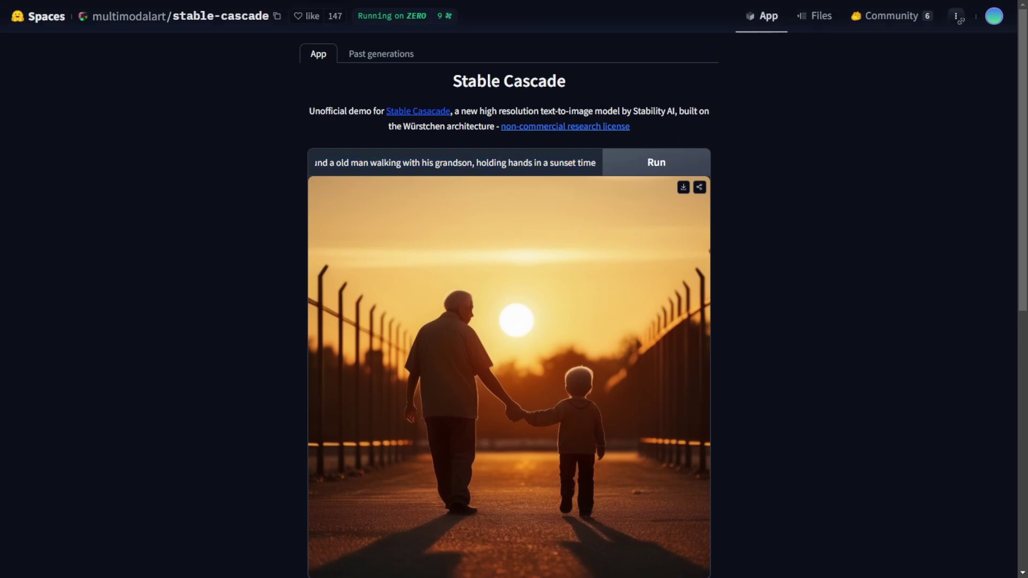
pyautogui.click(448, 2)
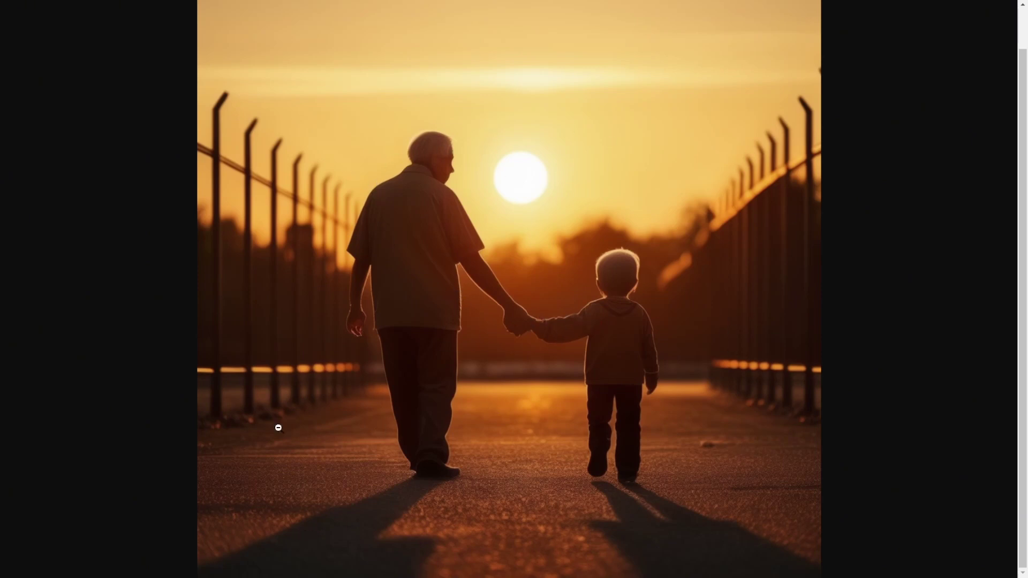
pyautogui.click(495, 4)
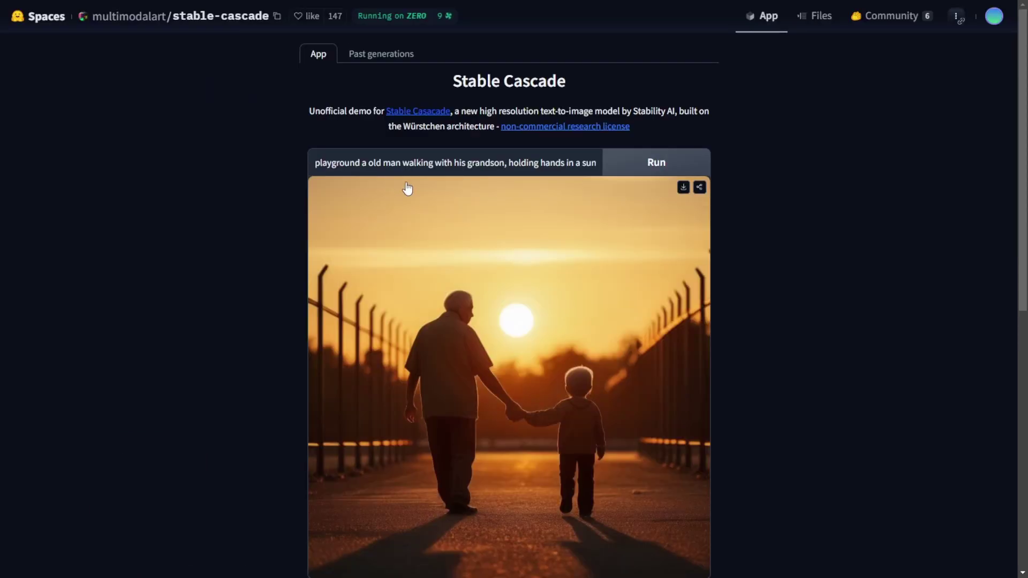
# - Set the Prior Inference Steps to 25 in the demo's advanced options
pyautogui.scroll(-8, 423, 219)
pyautogui.scroll(4, 436, 227)
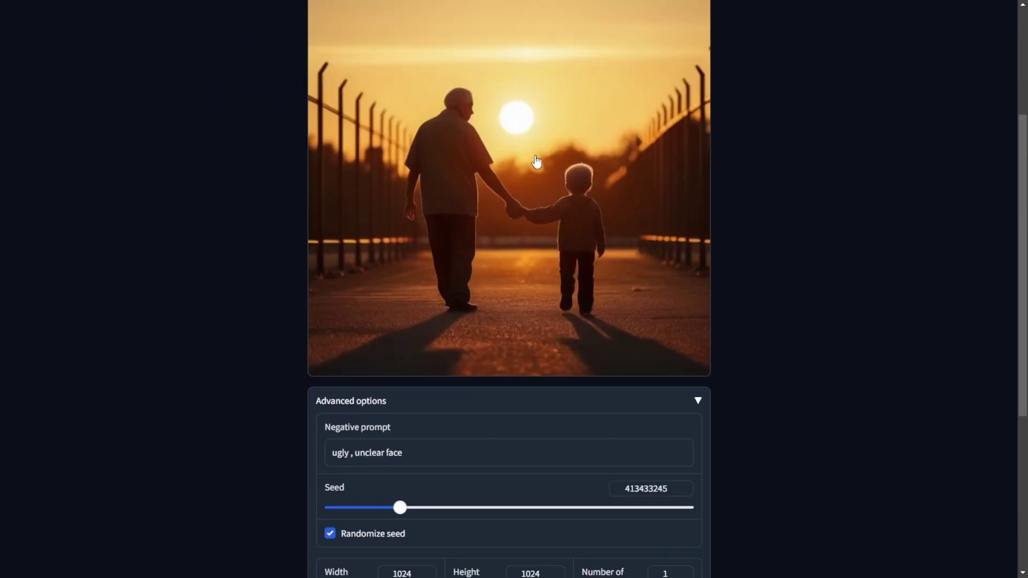
pyautogui.scroll(-4, 632, 170)
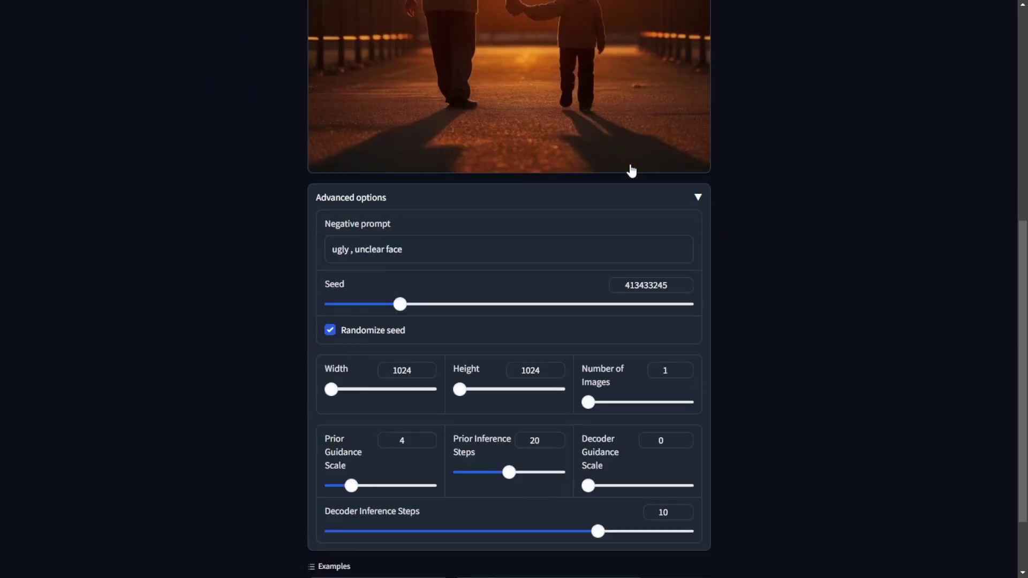
pyautogui.click(699, 201)
pyautogui.click(698, 201)
pyautogui.scroll(-3, 687, 395)
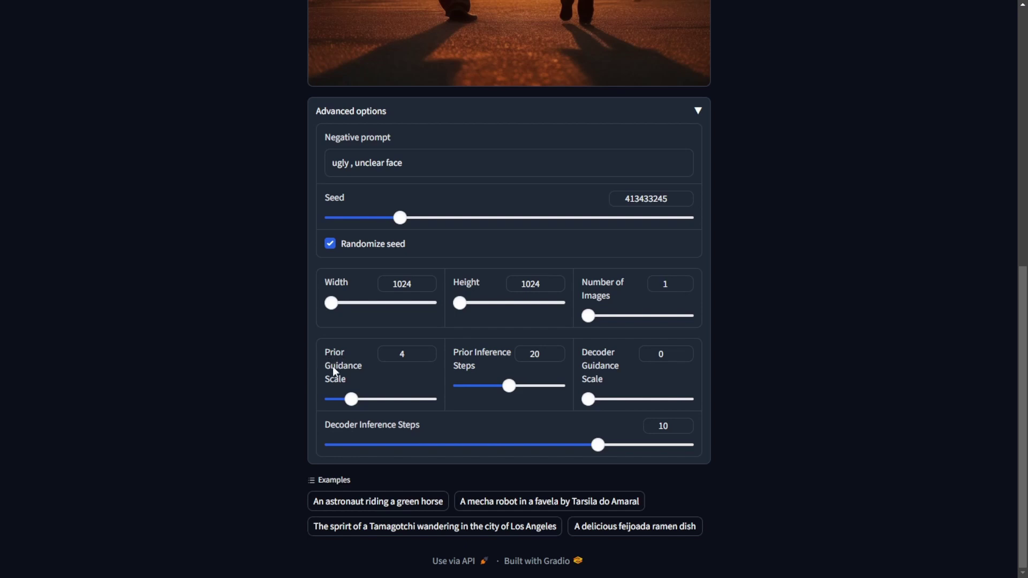
pyautogui.moveTo(509, 385); pyautogui.dragTo(534, 394)
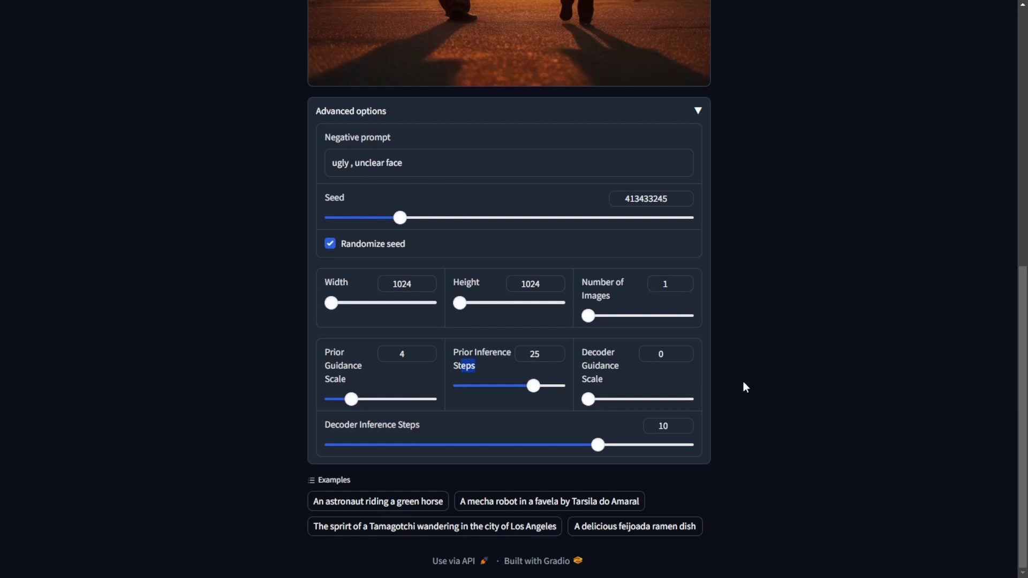
# - Review the demo's prompt, negative prompt, seed, image size and guidance settings
pyautogui.scroll(10, 743, 386)
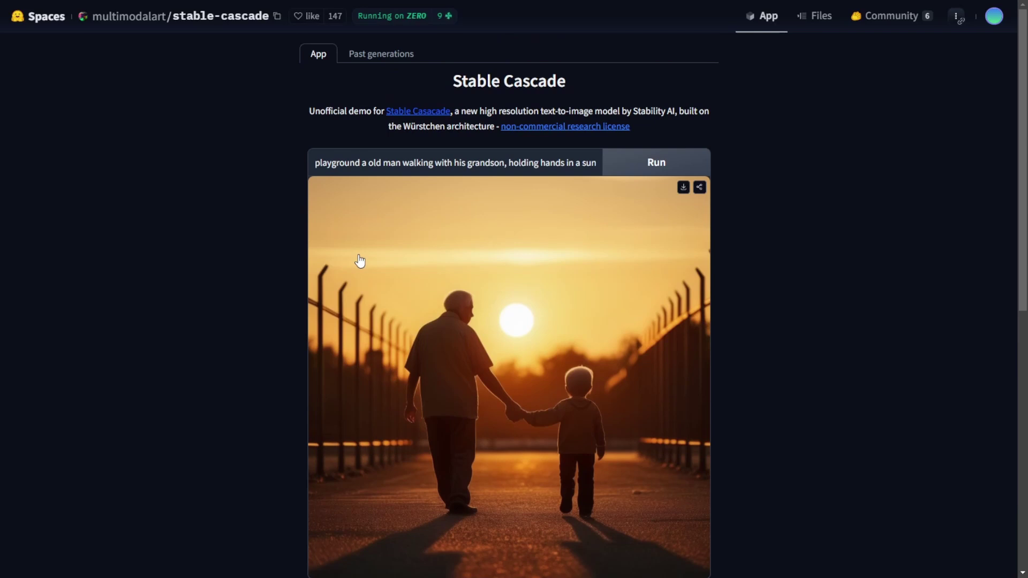
pyautogui.scroll(-4, 360, 261)
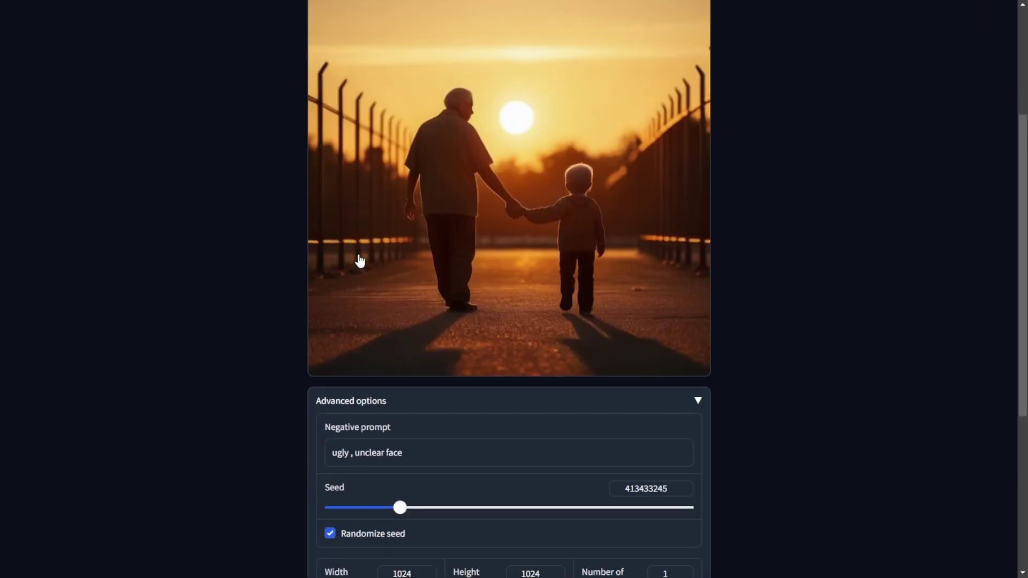
pyautogui.scroll(-4, 359, 261)
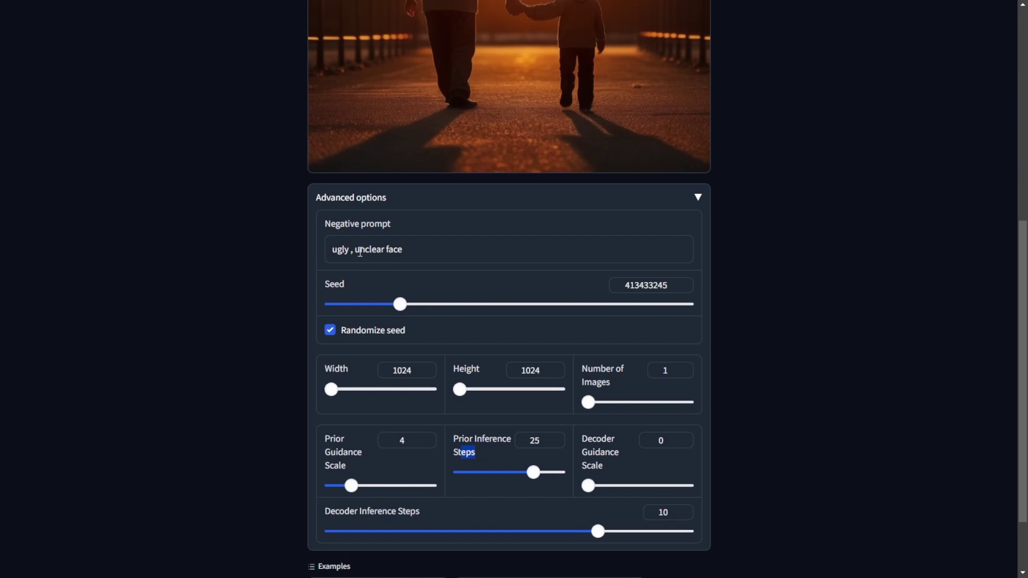
pyautogui.click(359, 251)
pyautogui.scroll(-2, 665, 465)
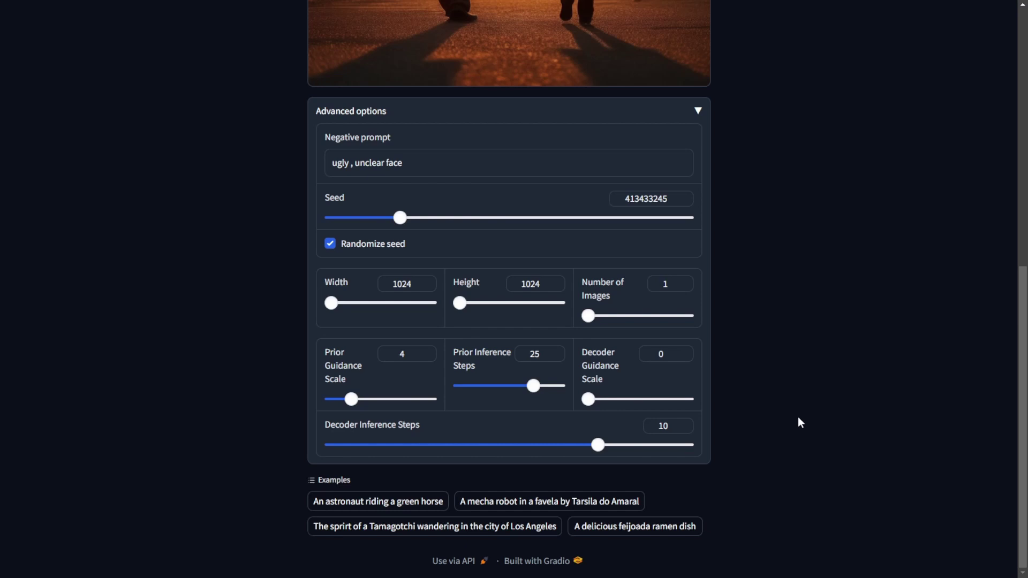
pyautogui.scroll(4, 798, 419)
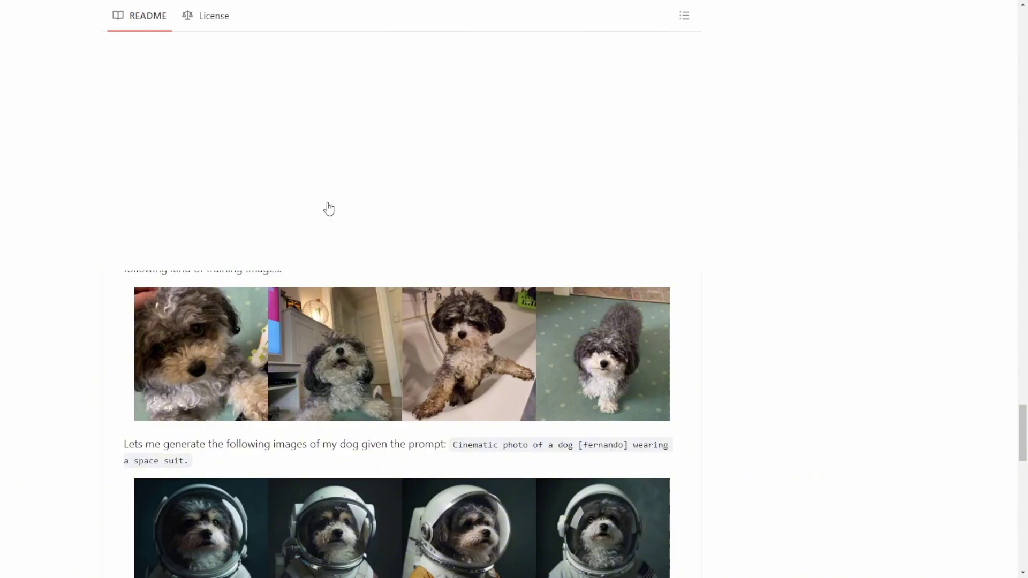
# - Switch to the StableCascade GitHub repository and look back over its README and file list
pyautogui.scroll(10, 328, 208)
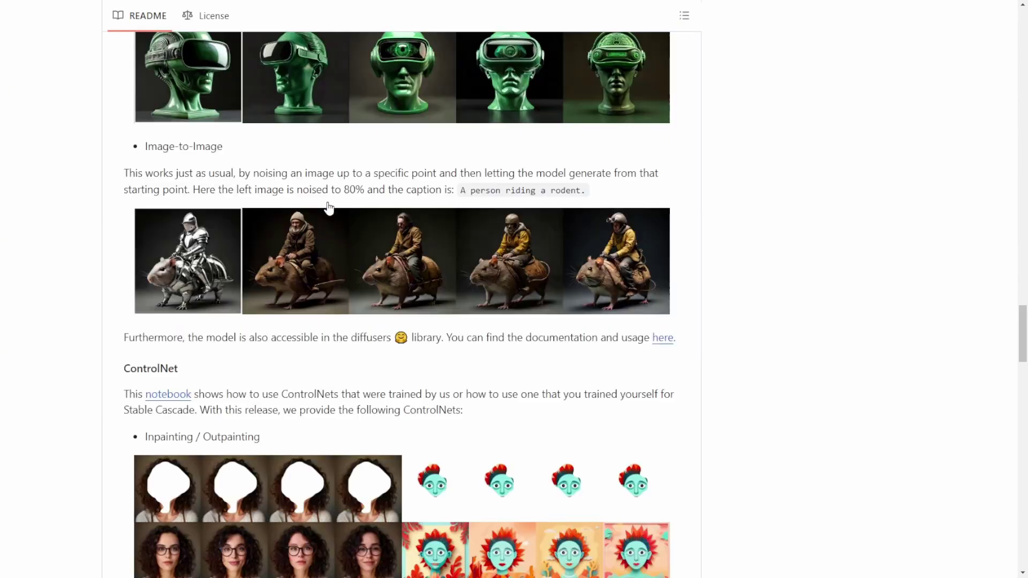
pyautogui.scroll(15, 700, 291)
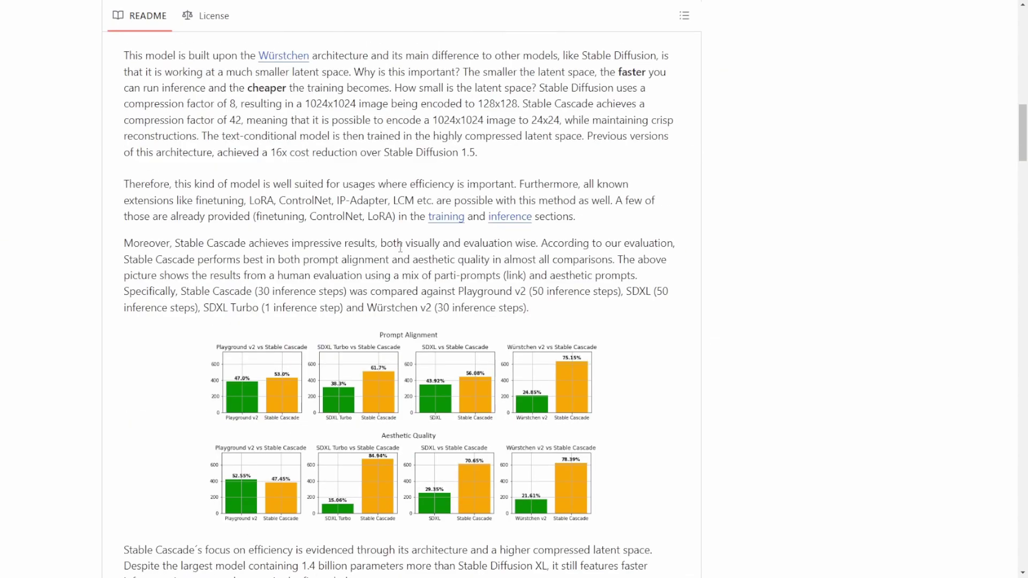
pyautogui.scroll(8, 401, 262)
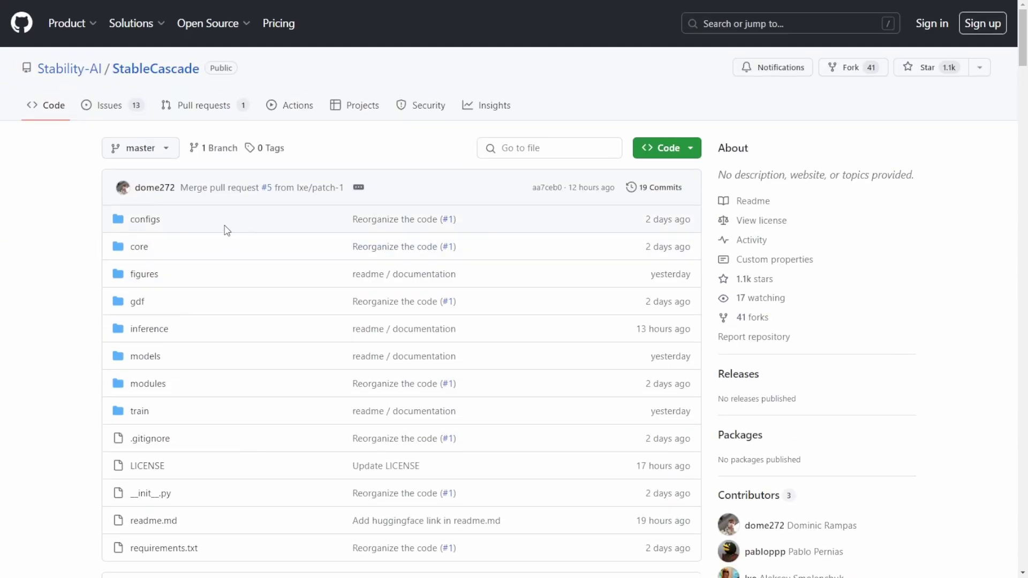
pyautogui.scroll(-4, 180, 237)
pyautogui.scroll(-4, 459, 294)
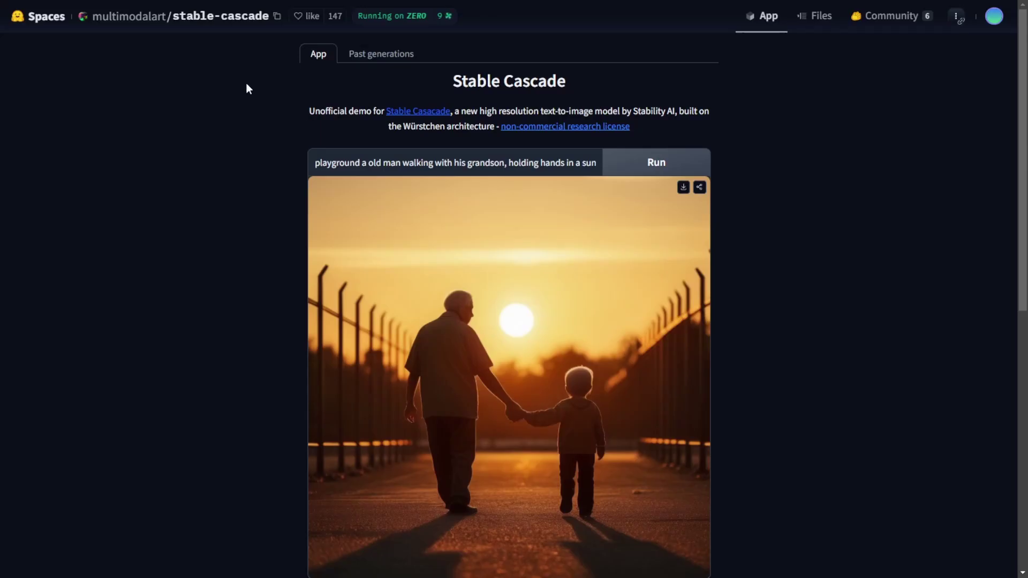
# - Return to the Stable Cascade demo and look over the generated image, advanced options and example prompts
pyautogui.scroll(-9, 743, 259)
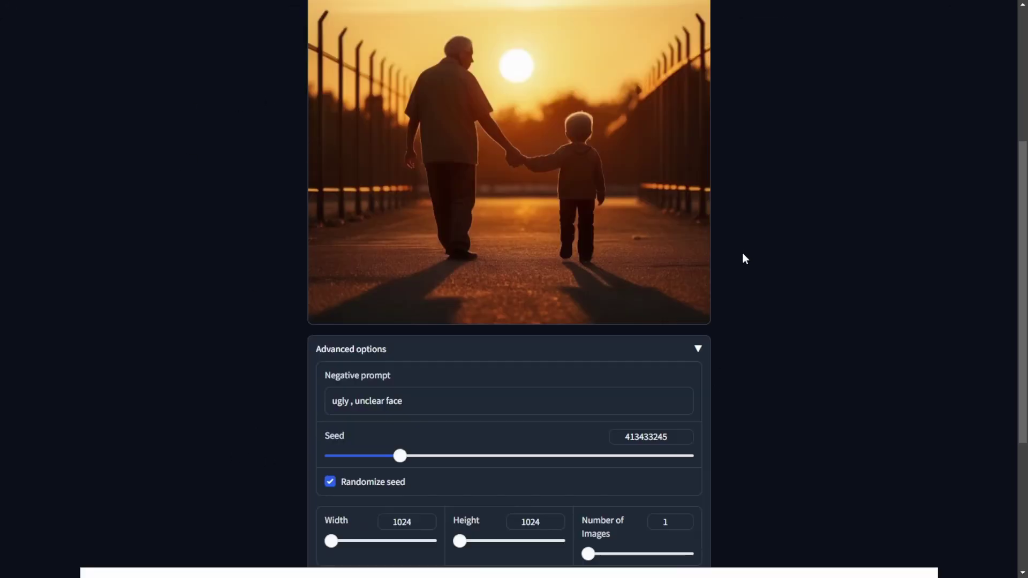
pyautogui.scroll(8, 419, 230)
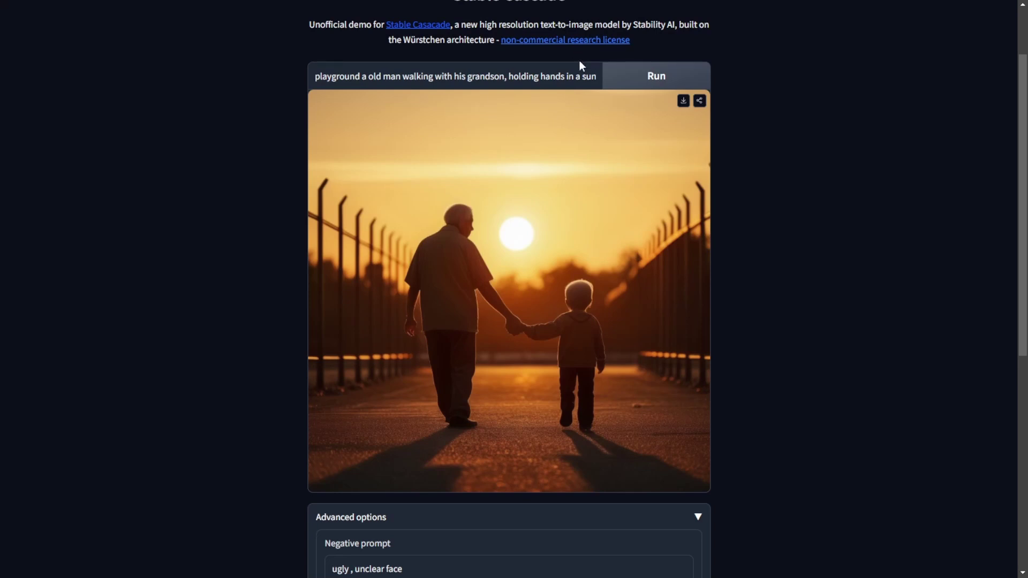
pyautogui.scroll(2, 519, 67)
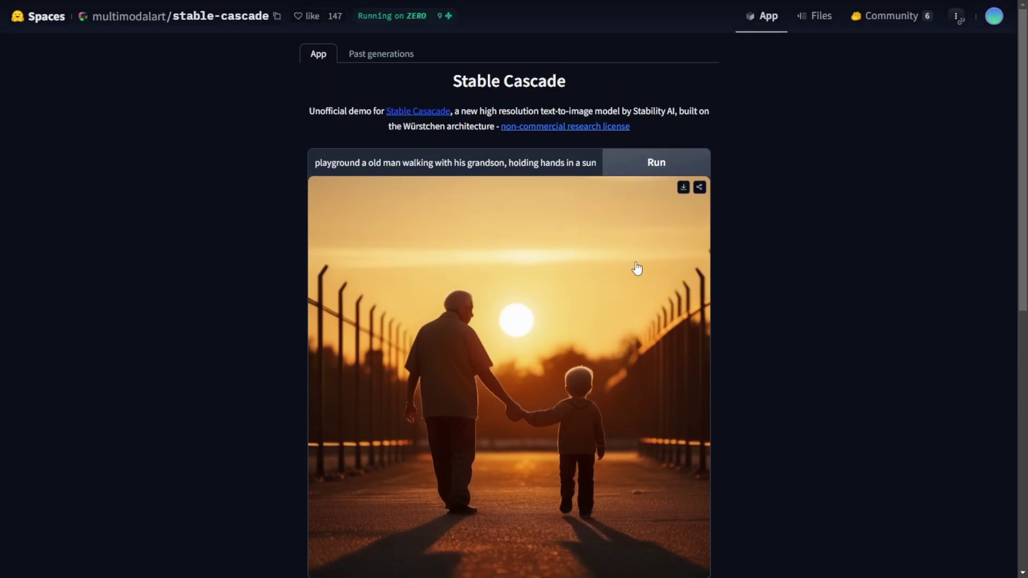
pyautogui.scroll(-8, 655, 262)
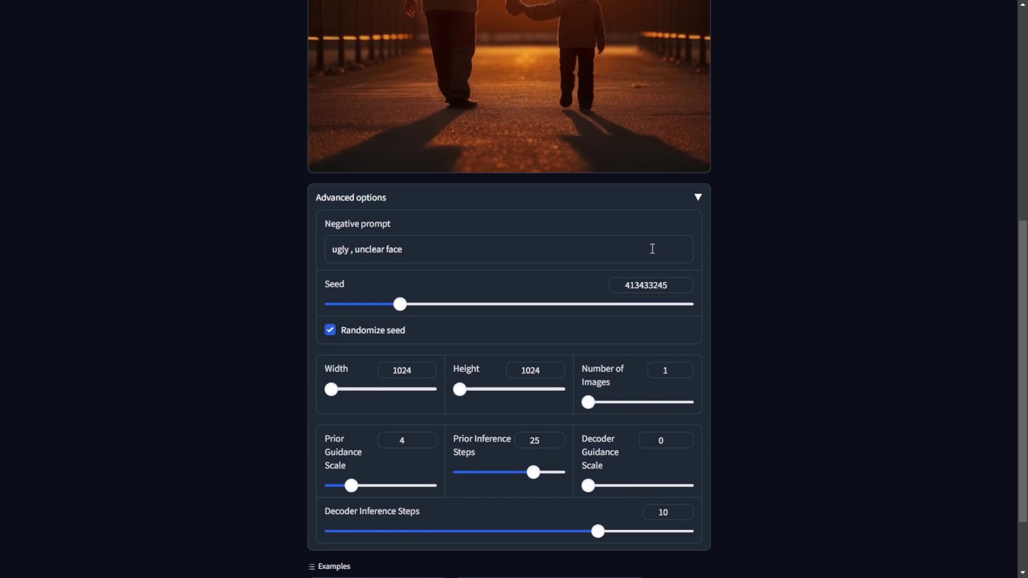
pyautogui.scroll(-2, 713, 252)
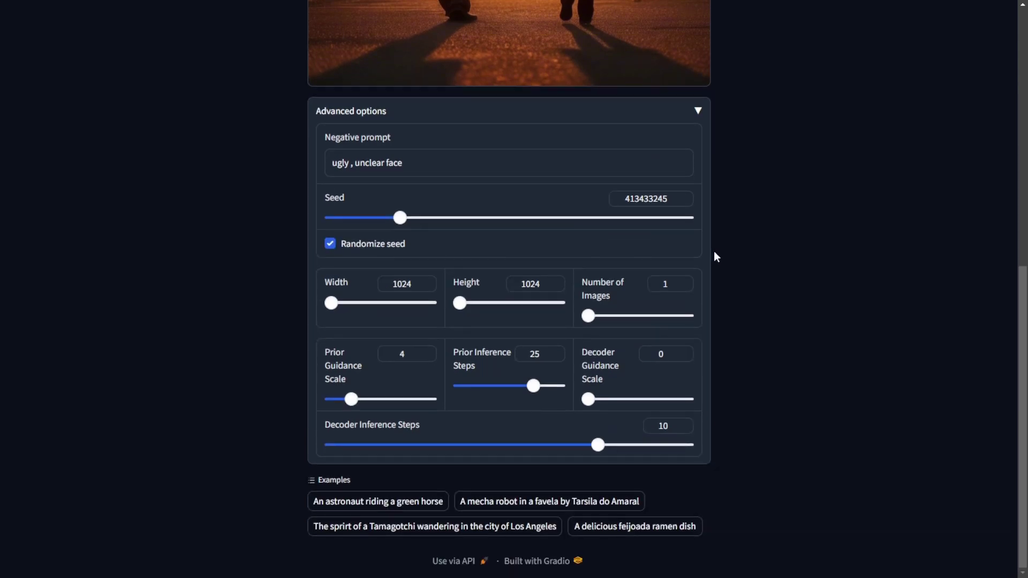
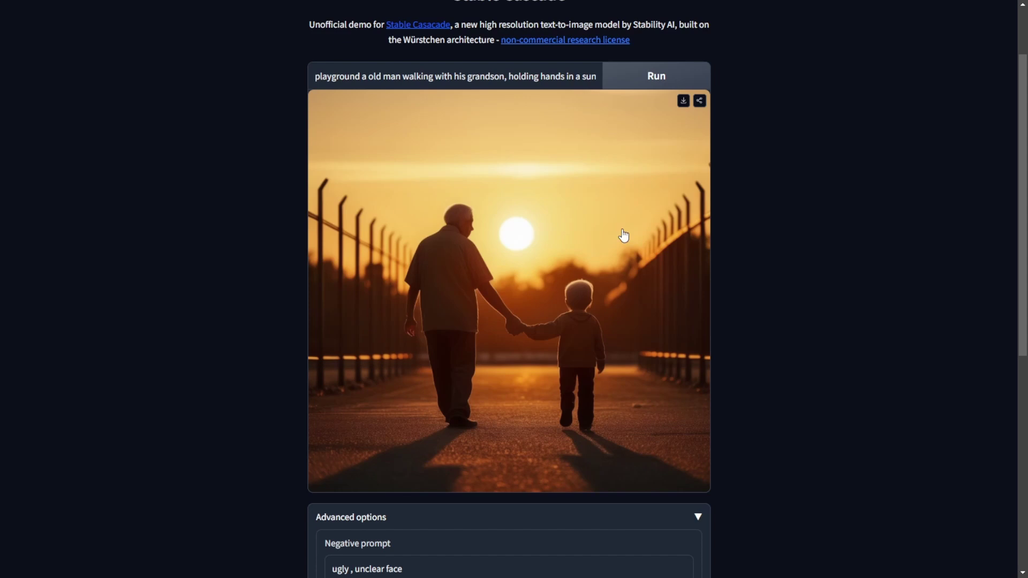
# - Load the example prompt "The sprirt of a Tamagotchi wandering in the city of Los Angeles" and look over its image
pyautogui.scroll(-8, 624, 233)
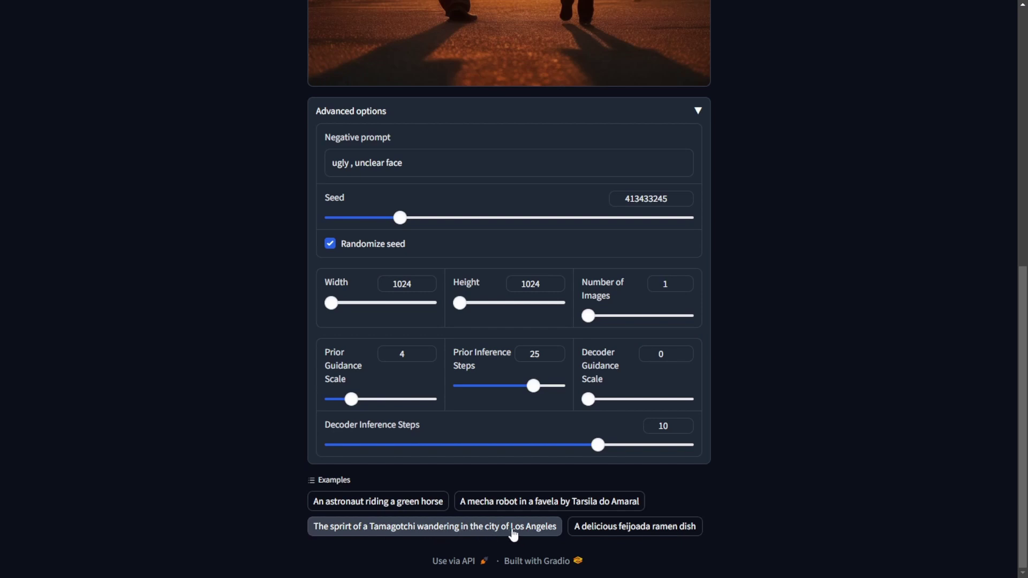
pyautogui.click(546, 526)
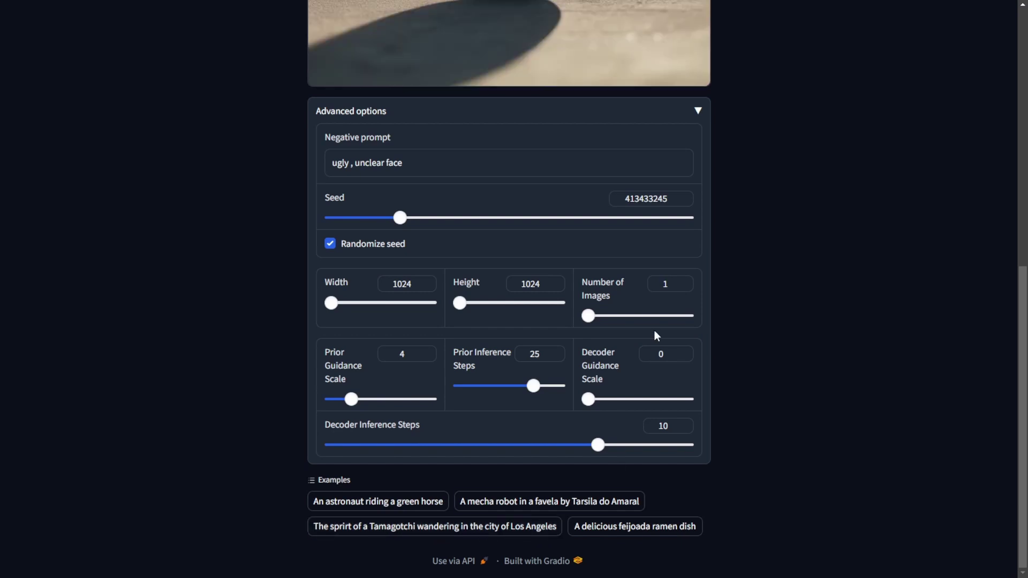
pyautogui.scroll(8, 654, 337)
pyautogui.scroll(-4, 654, 322)
pyautogui.scroll(4, 654, 323)
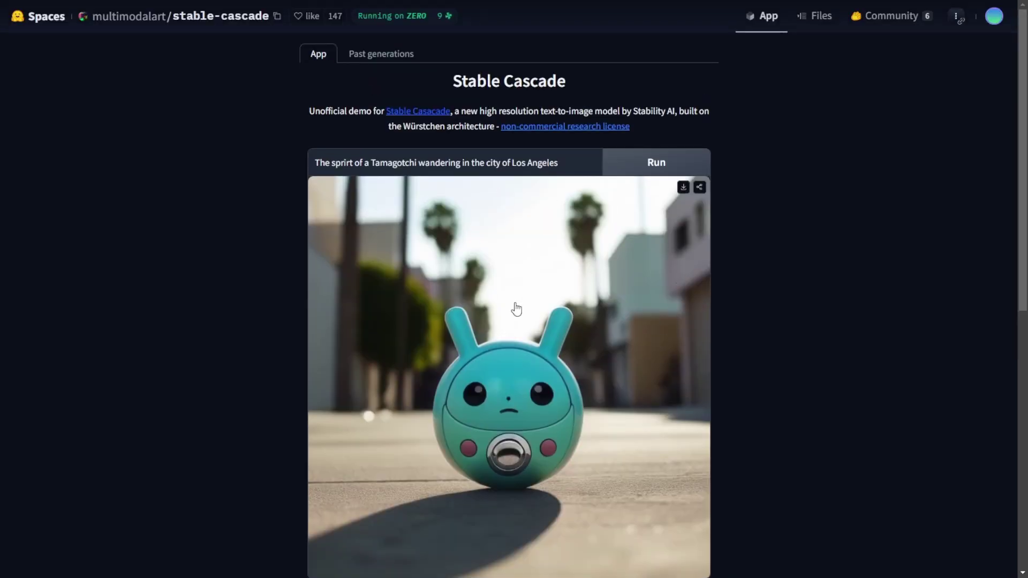
pyautogui.moveTo(1022, 257); pyautogui.dragTo(1022, 282)
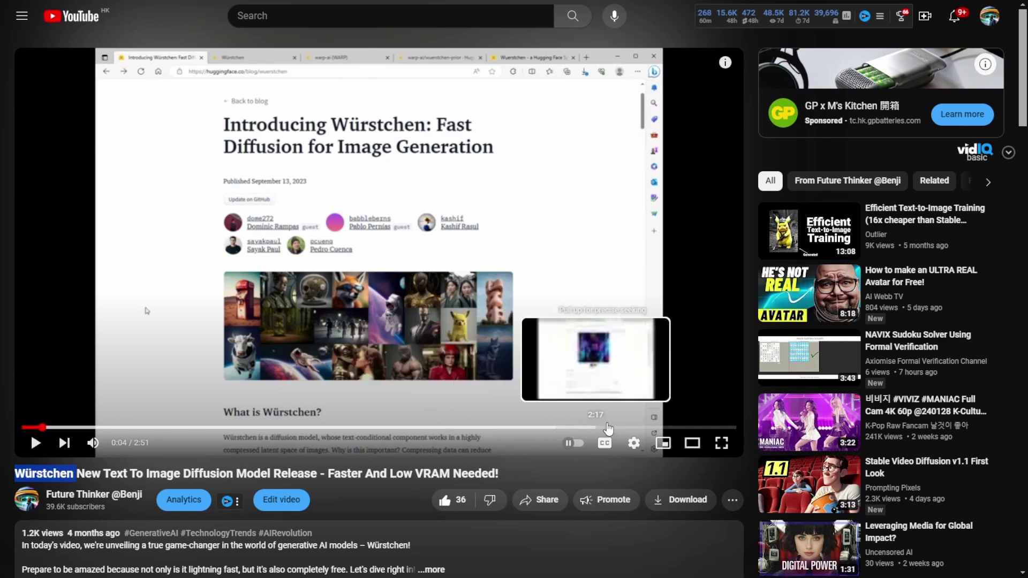
# - Switch to the YouTube video about the Würstchen model release and skim ahead through its timeline
pyautogui.click(666, 428)
pyautogui.moveTo(666, 432); pyautogui.dragTo(613, 428)
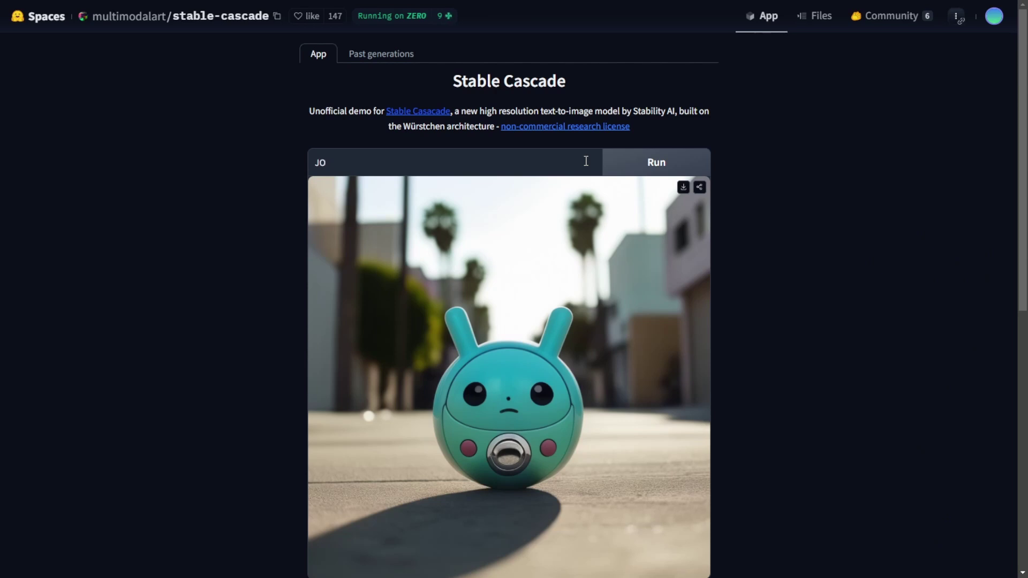
# - Set the prompt to "JOHN WICK in a Disco clubbing place, he hold a pistol ready to shot, the place with Cyberpunk neon light"
pyautogui.click(586, 162)
pyautogui.write('JOHN WICK , close up shot,')
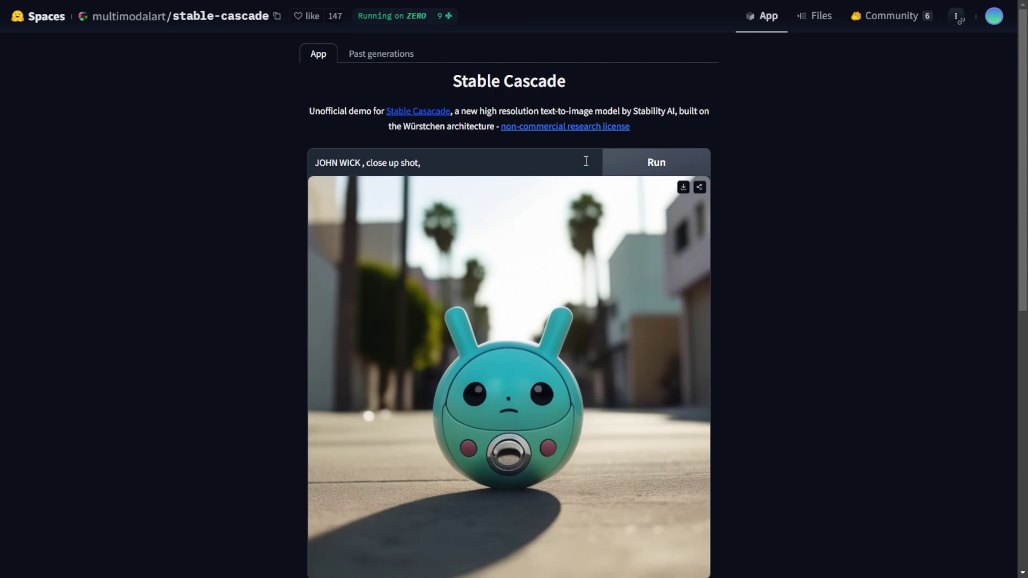
pyautogui.moveTo(543, 161); pyautogui.dragTo(363, 158)
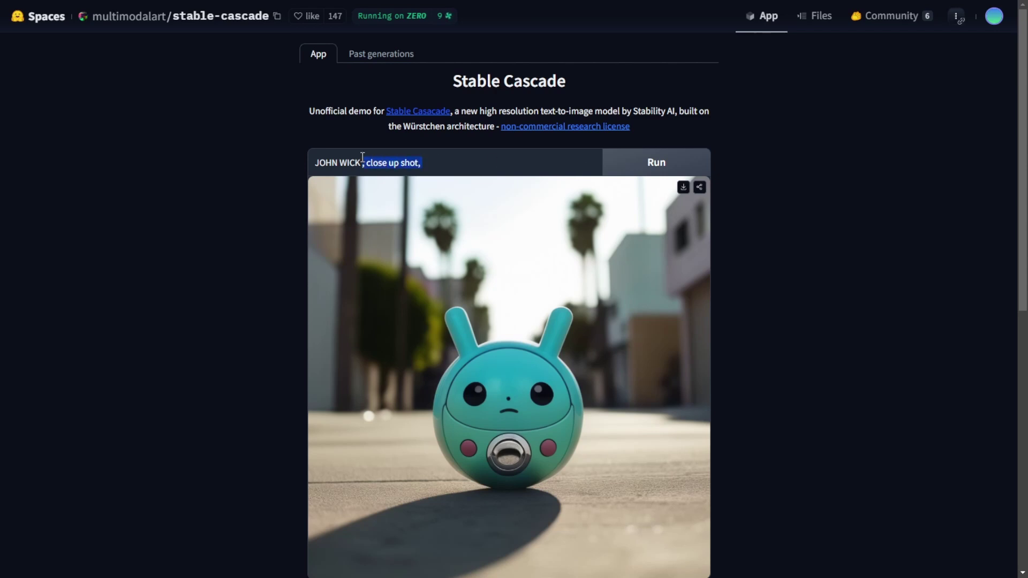
pyautogui.press('BackSpace')
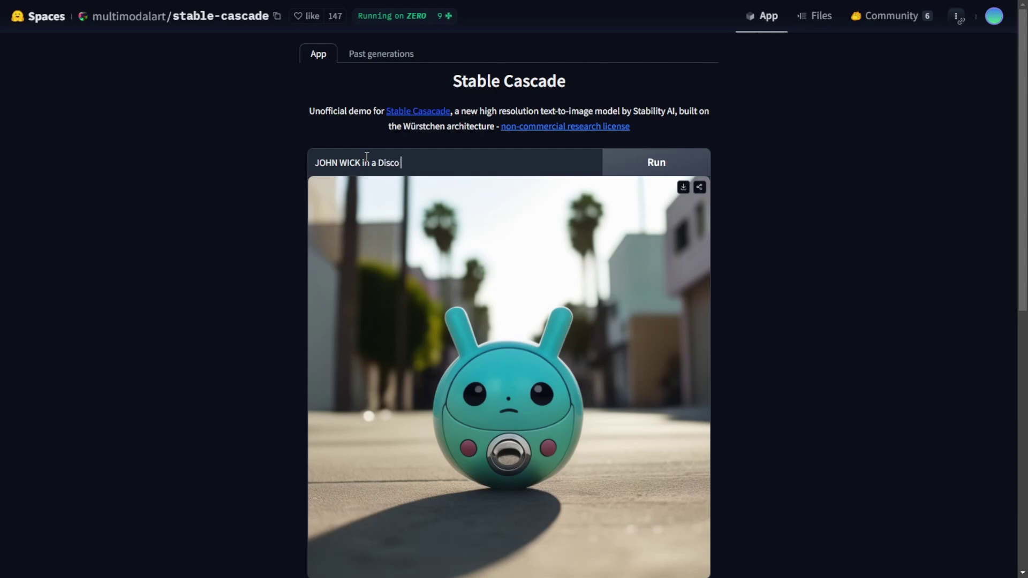
pyautogui.write('clubbing place, he hold a pistol ready to shot, the place with Cyberpunk n')
pyautogui.write('eon light')
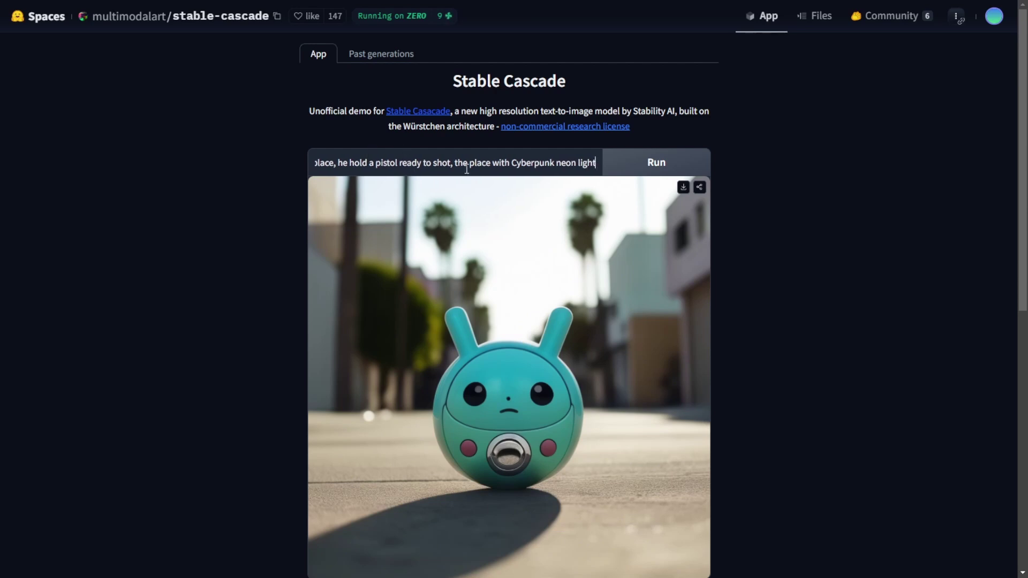
pyautogui.moveTo(521, 158); pyautogui.dragTo(288, 170)
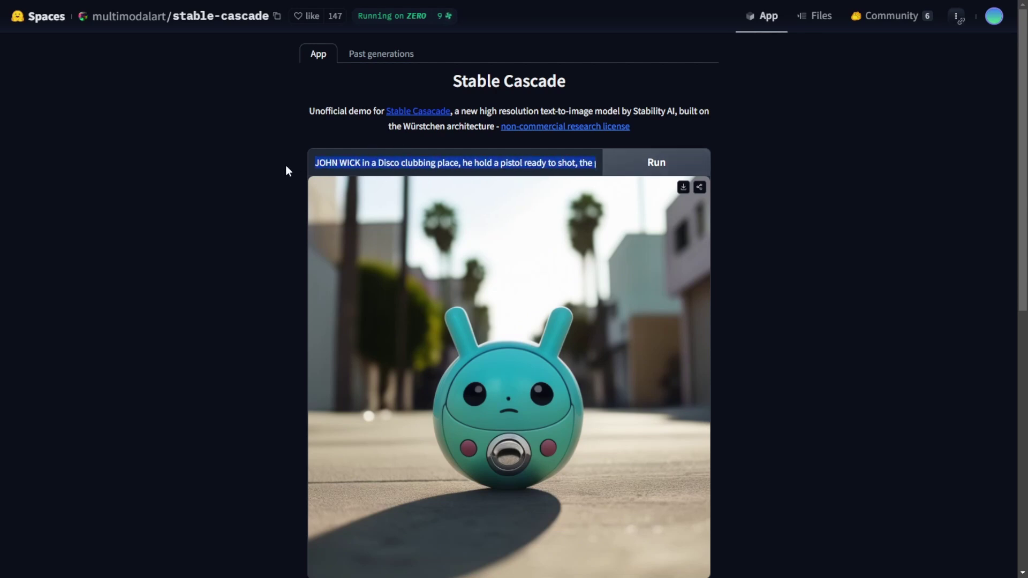
pyautogui.moveTo(513, 163); pyautogui.dragTo(634, 172)
pyautogui.click(557, 160)
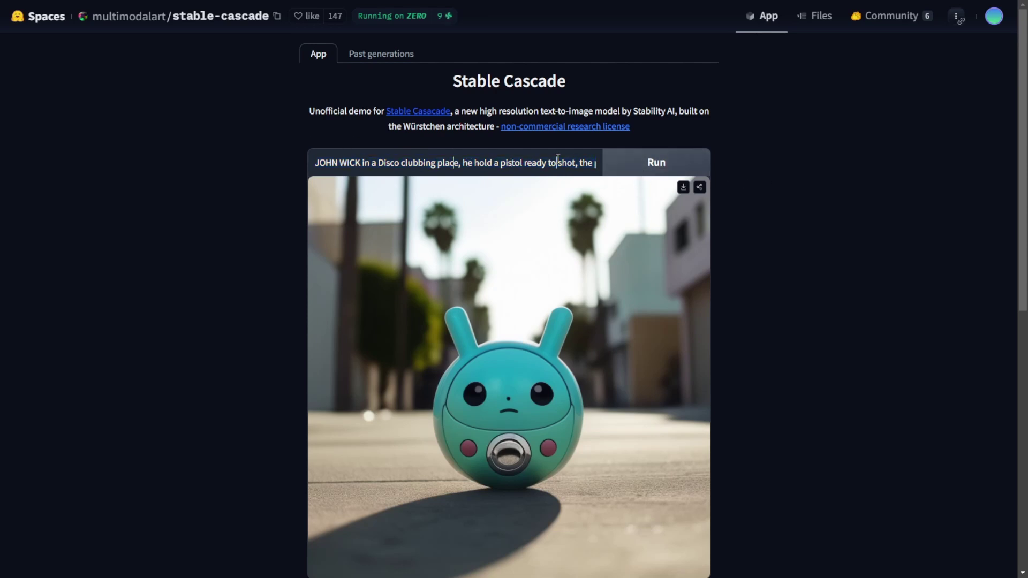
# - Generate the image from the disco clubbing prompt and inspect the result enlarged
pyautogui.click(658, 163)
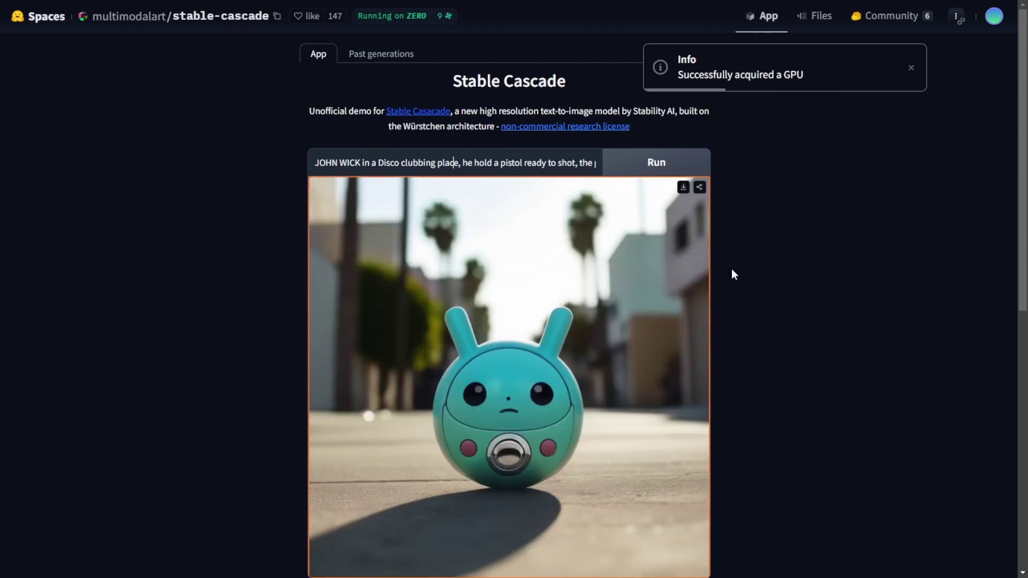
pyautogui.scroll(-3, 750, 264)
pyautogui.scroll(3, 749, 264)
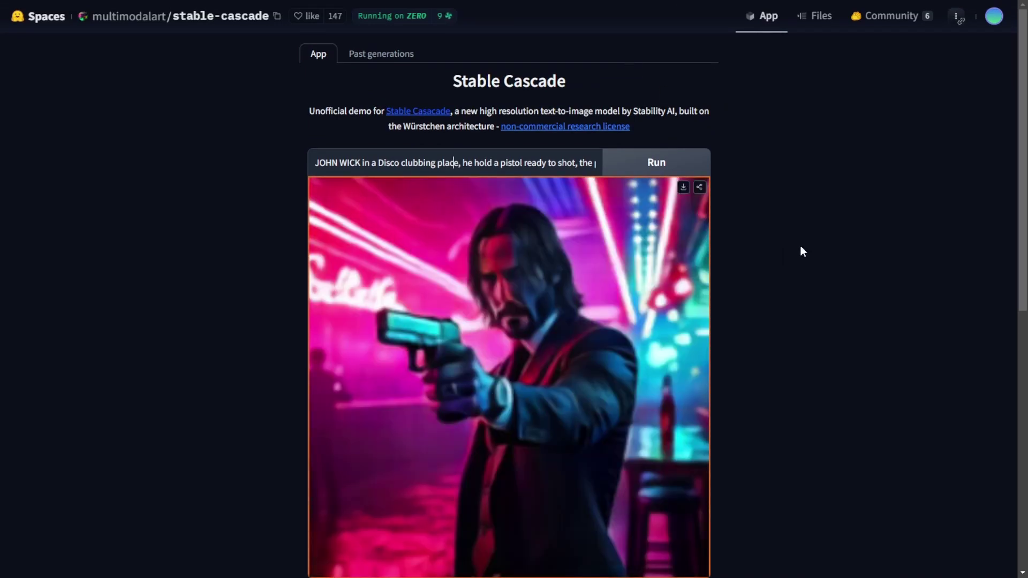
pyautogui.scroll(-3, 801, 247)
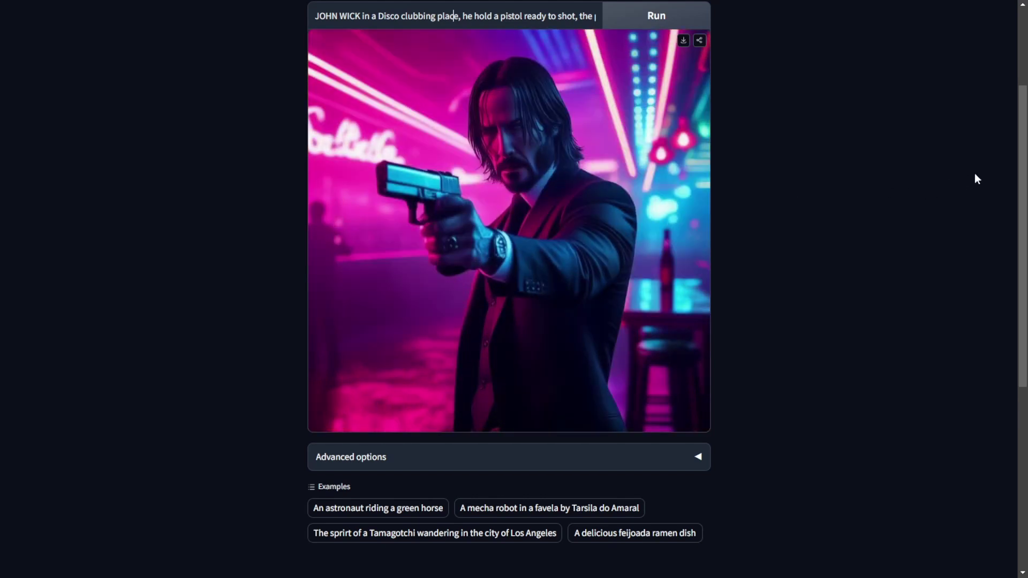
pyautogui.click(535, 131)
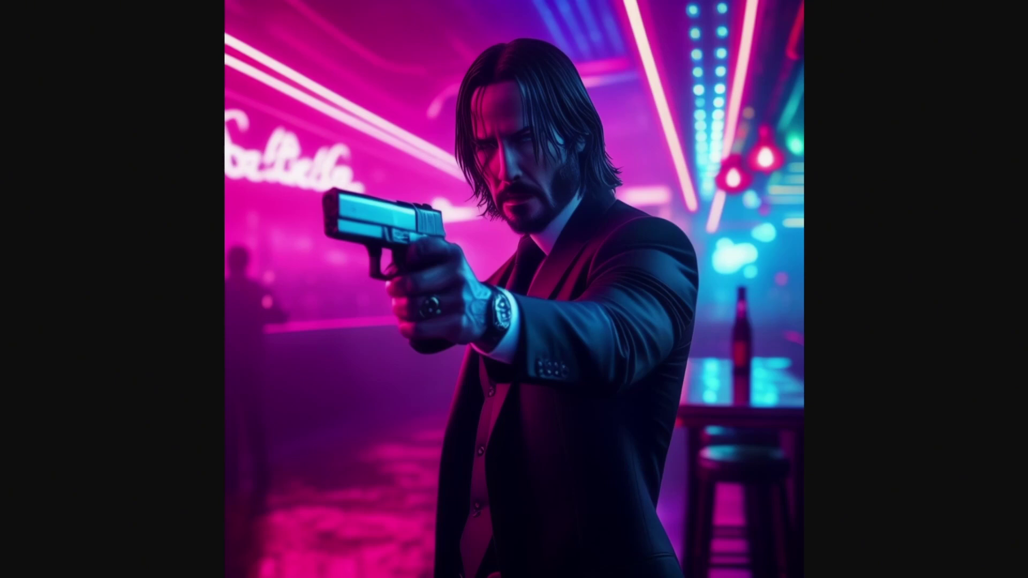
pyautogui.click(379, 171)
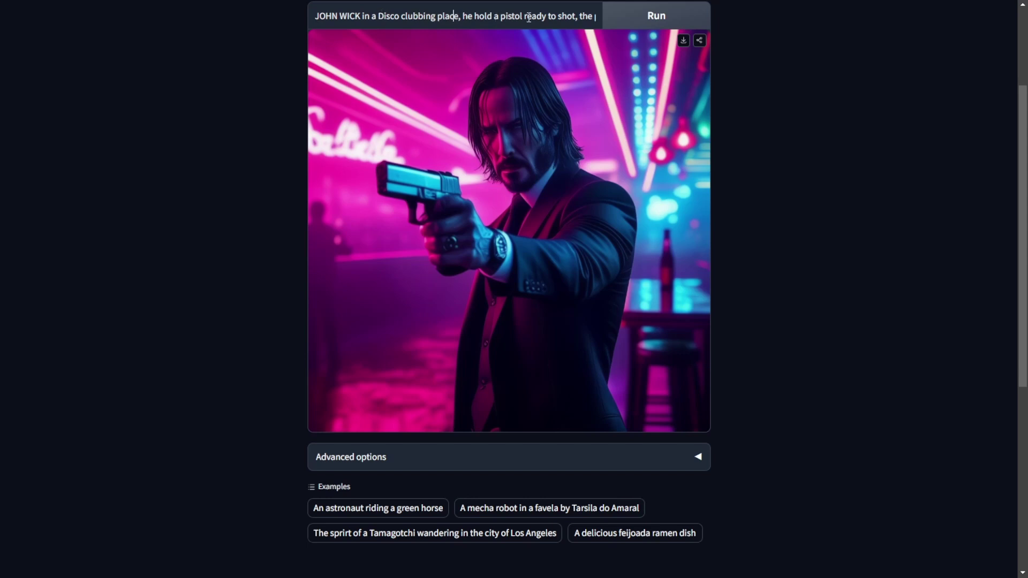
# - Extend the end of the prompt with ", John wick picture with a clear face and eyes"
pyautogui.press('End')
pyautogui.scroll(1, 707, 53)
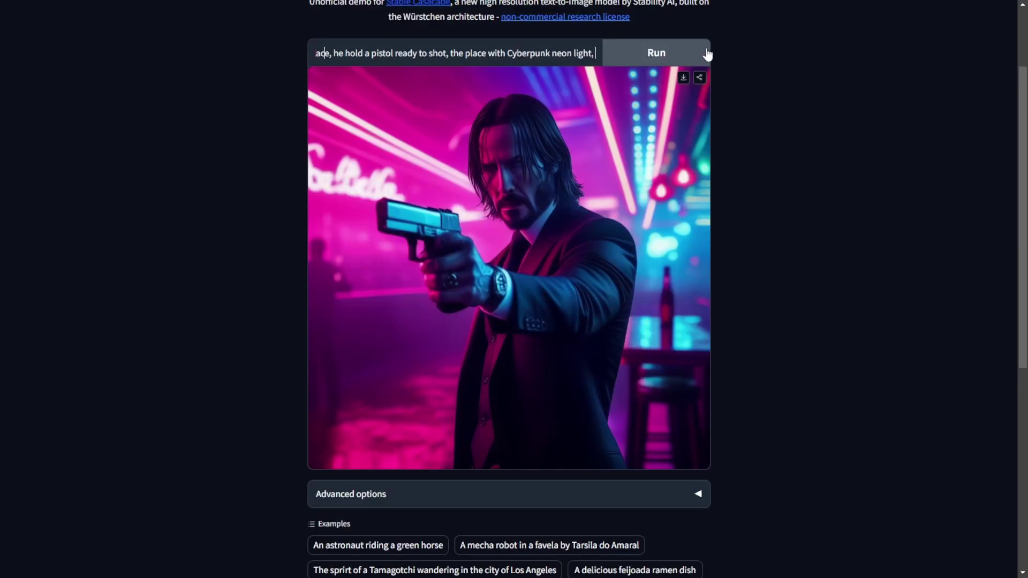
pyautogui.write('Joh')
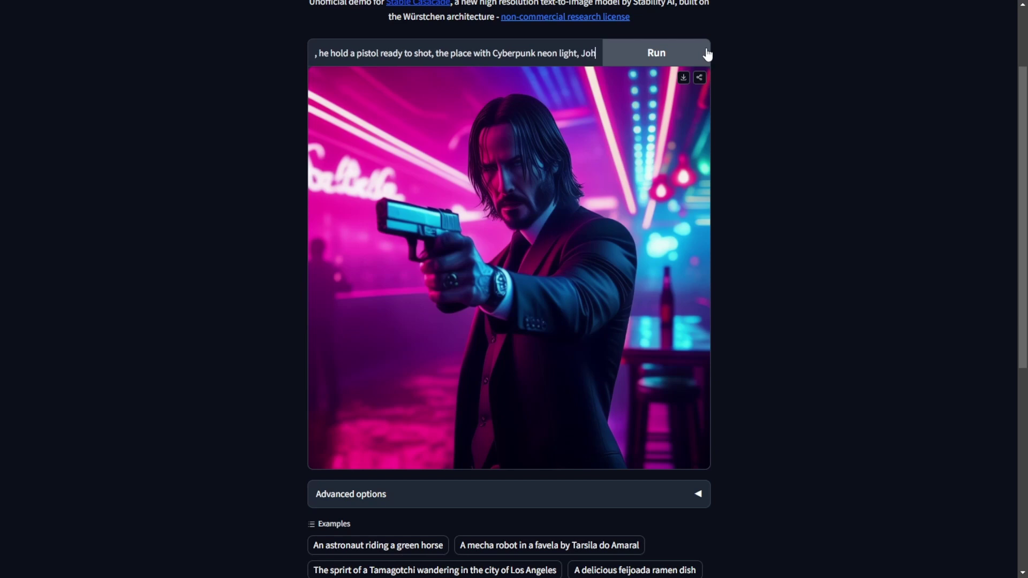
pyautogui.write('n wick')
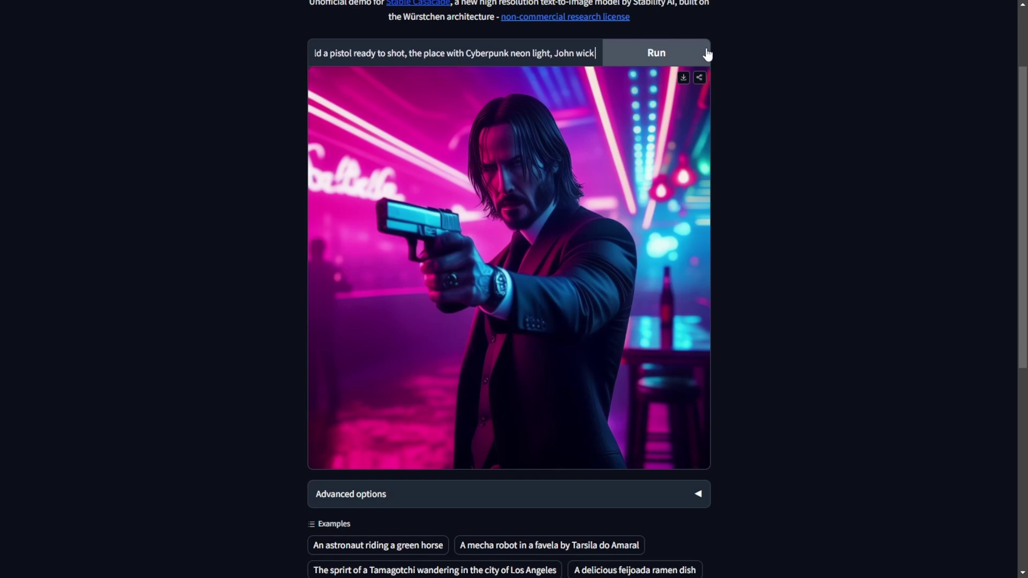
pyautogui.write(' pictur')
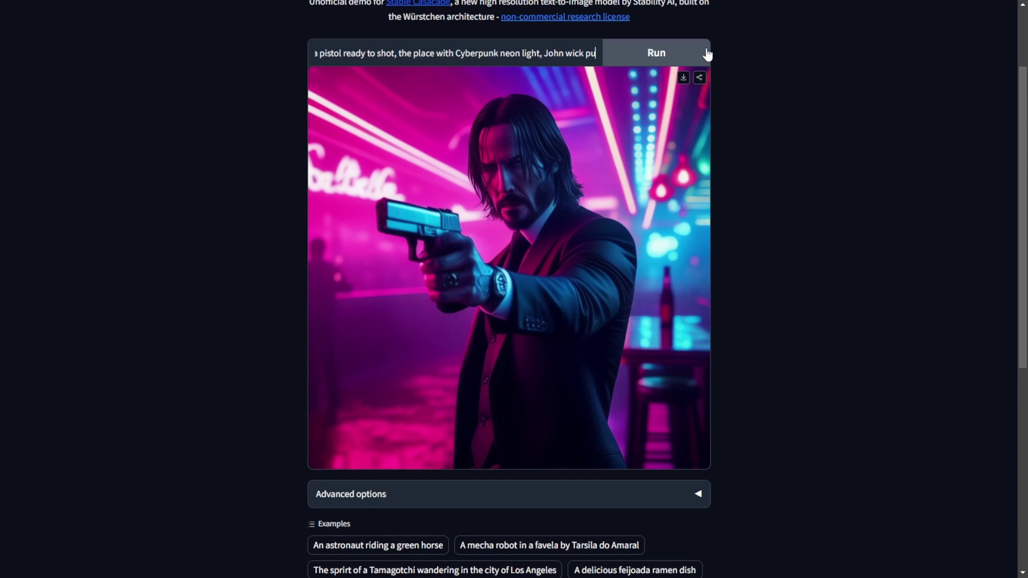
pyautogui.write('e with')
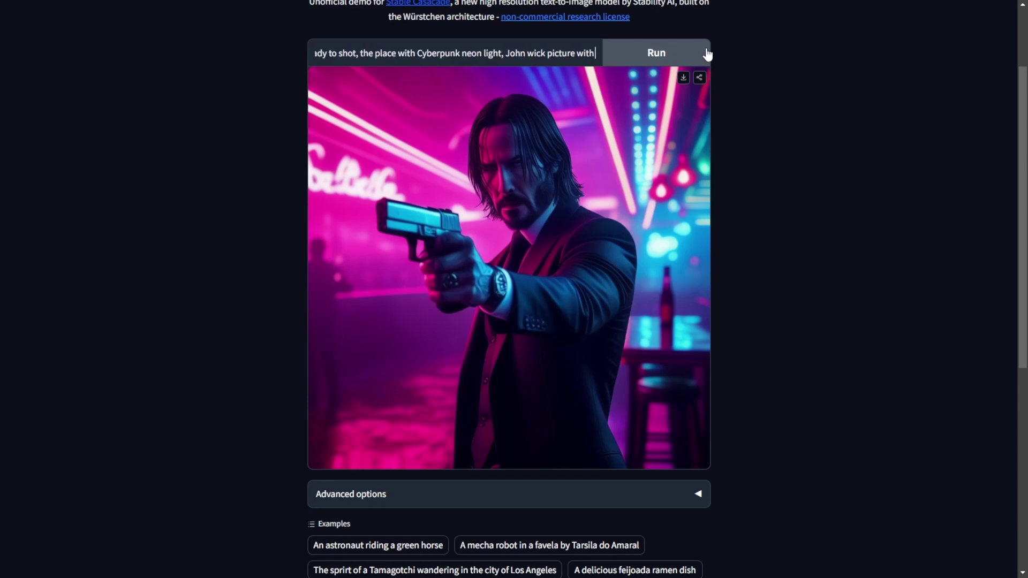
pyautogui.write(' a face and clear eyes')
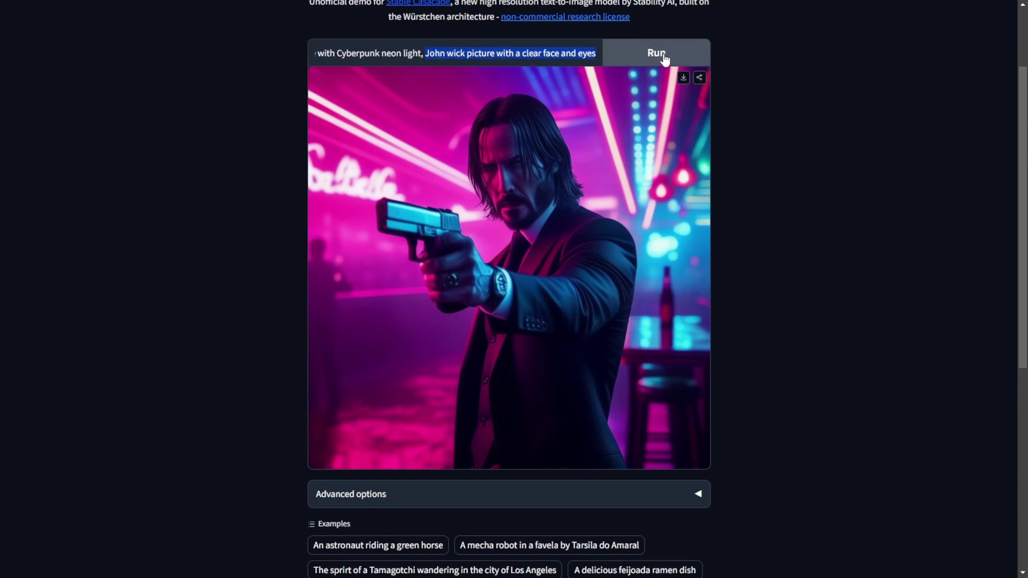
# - Generate an image from the extended prompt and review the enlarged result against the full prompt text
pyautogui.click(668, 55)
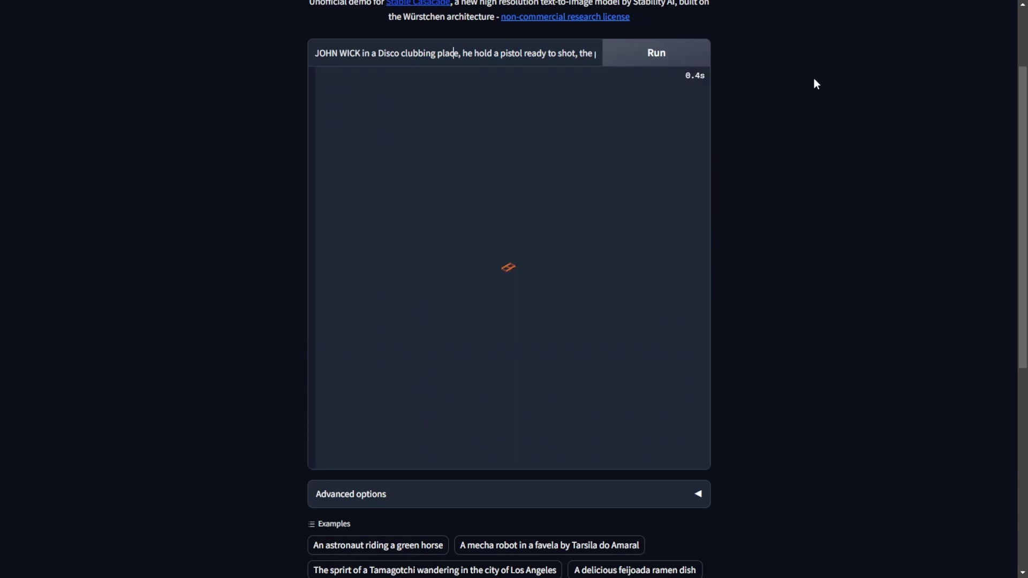
pyautogui.scroll(2, 813, 78)
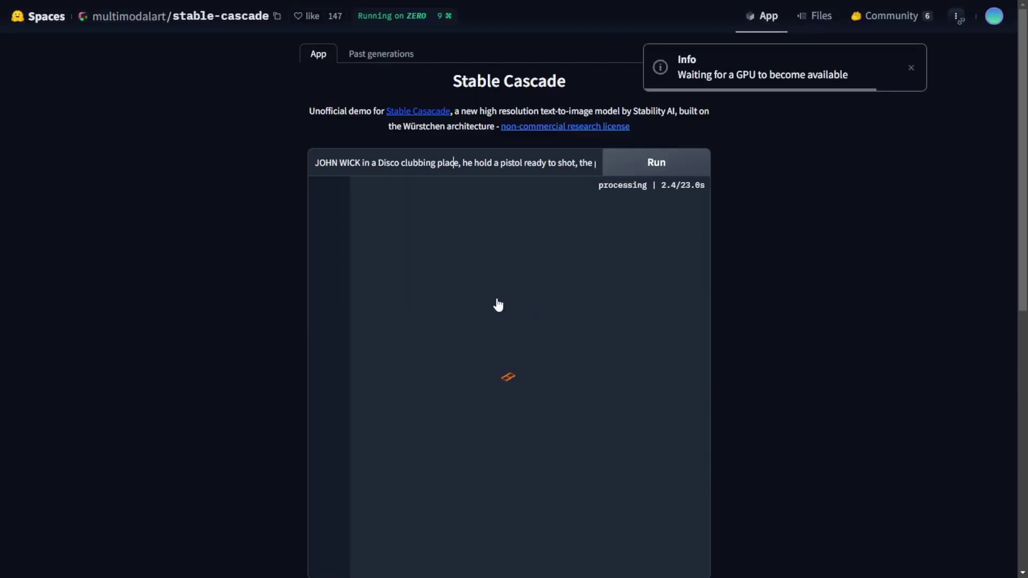
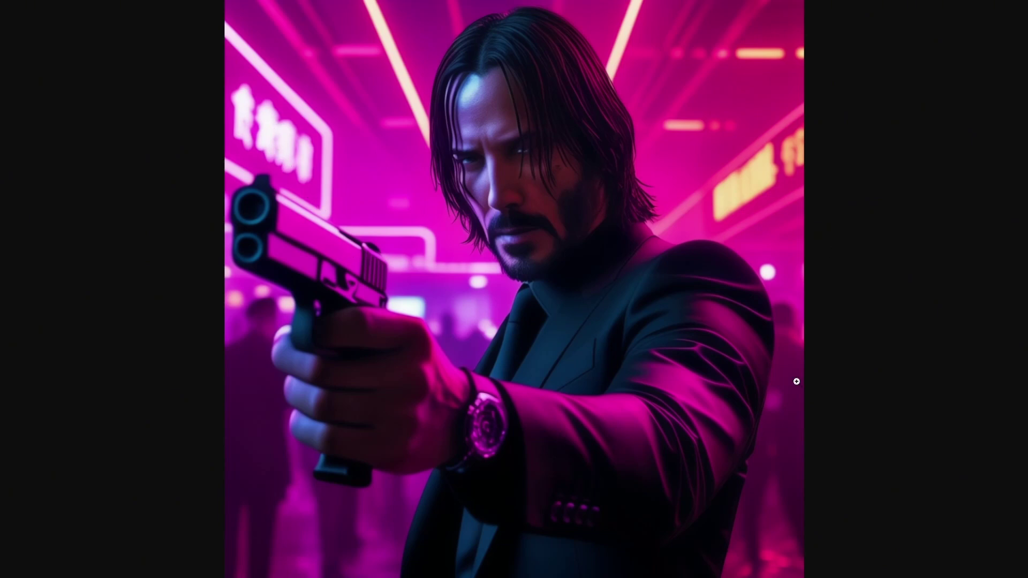
pyautogui.press('Escape')
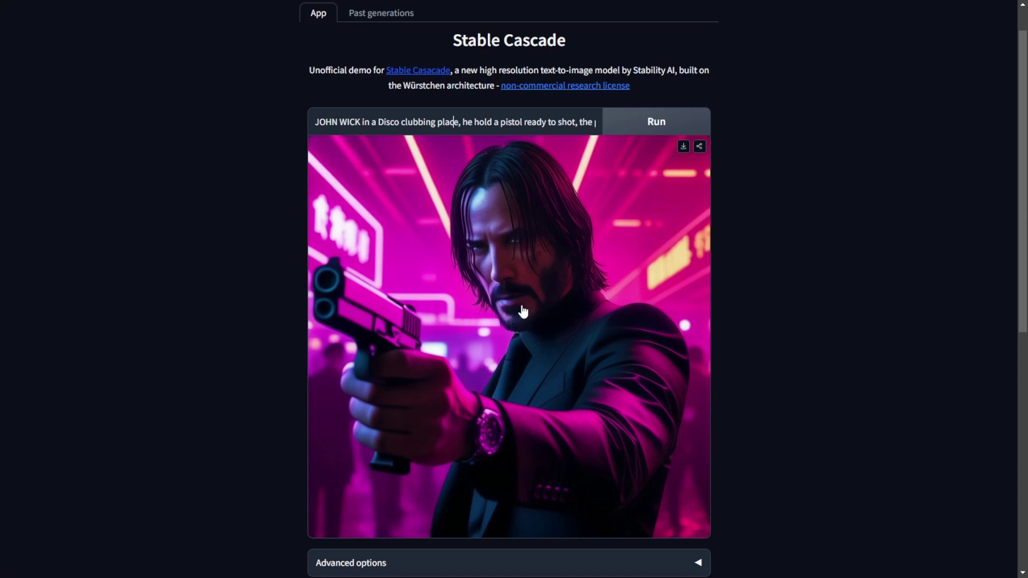
pyautogui.moveTo(315, 119); pyautogui.dragTo(713, 177)
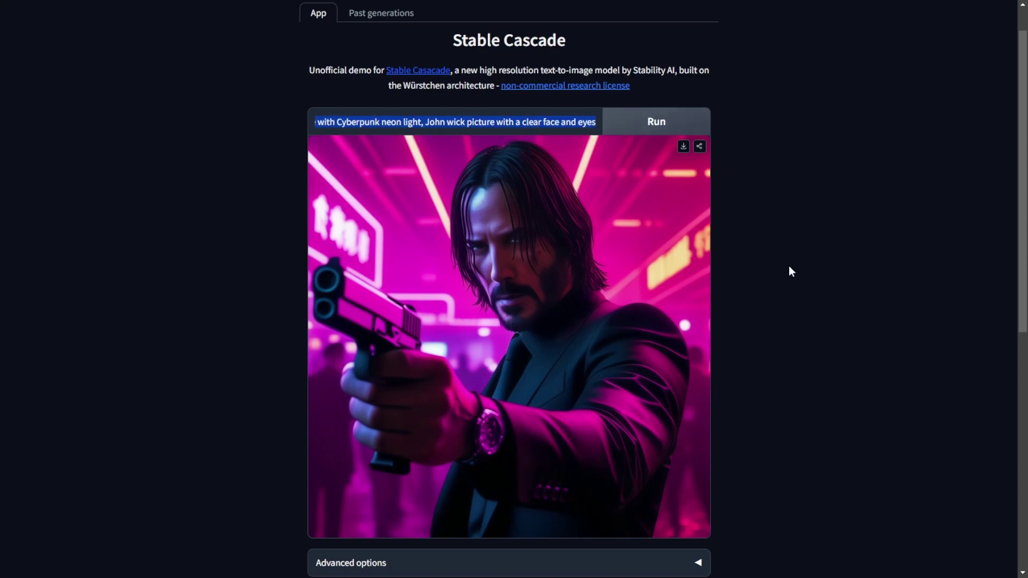